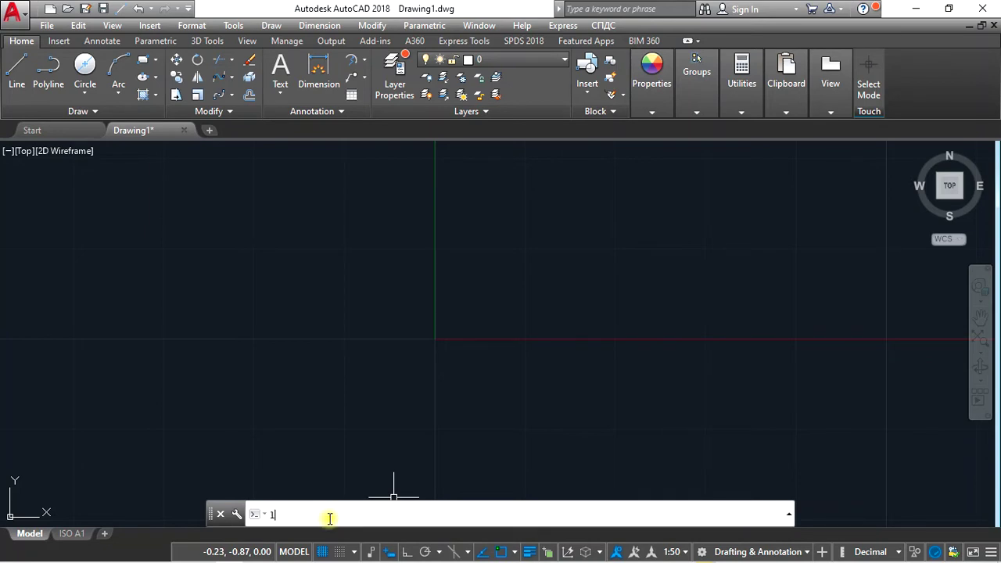
- Open the Layer Properties Manager from the Layers panel and add a new layer, Layer1
text(la)
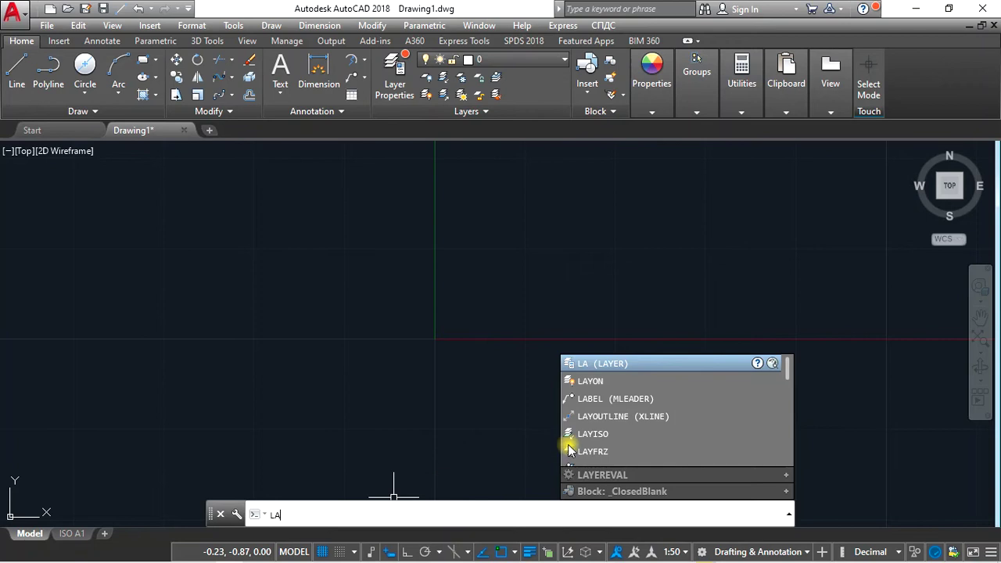
click(309, 512)
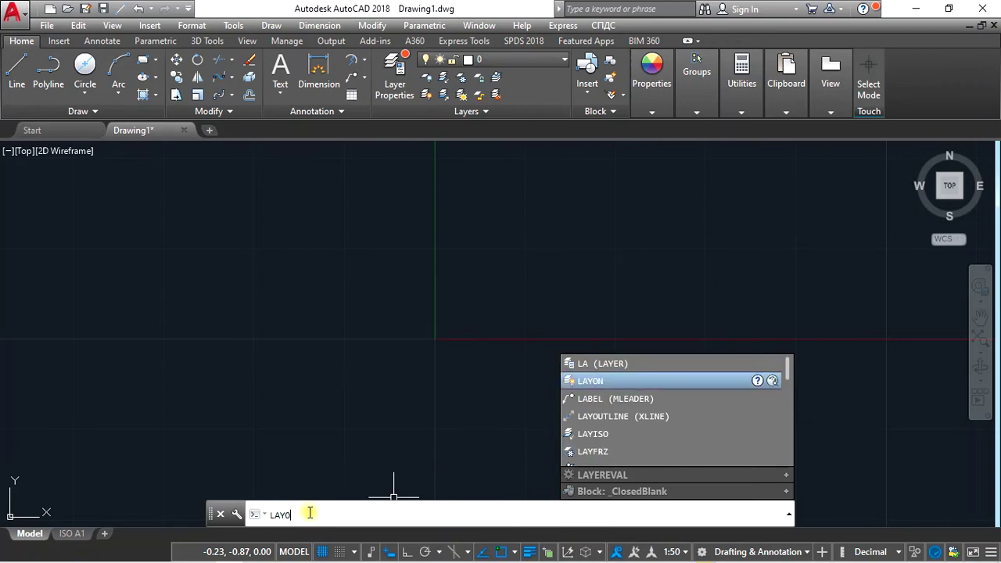
key(BackSpace)
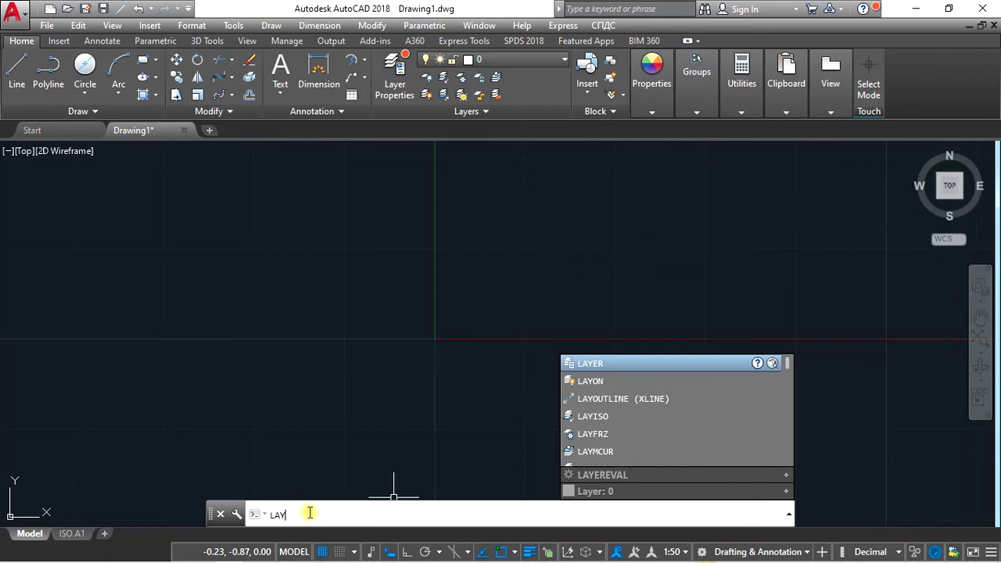
key(Down)
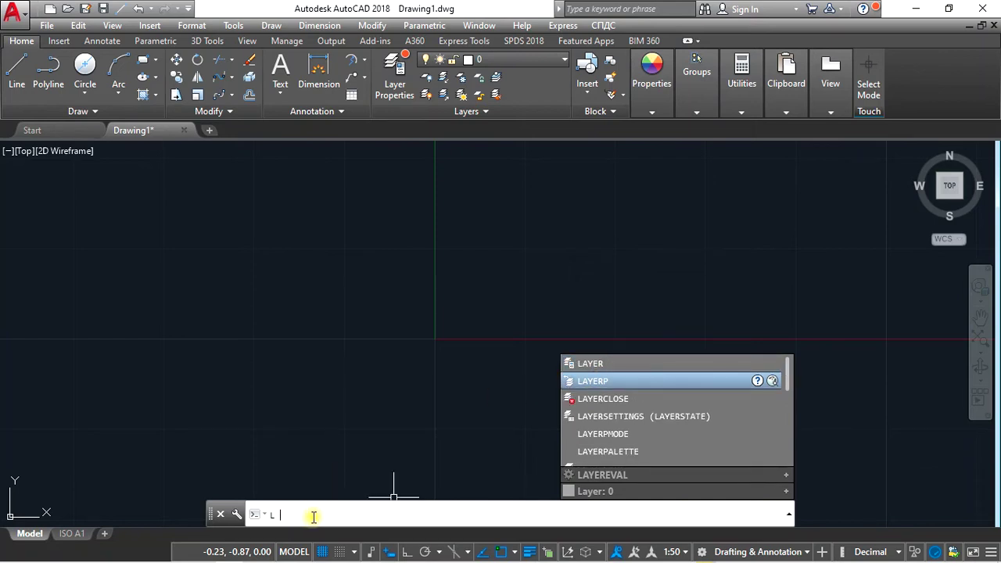
click(359, 254)
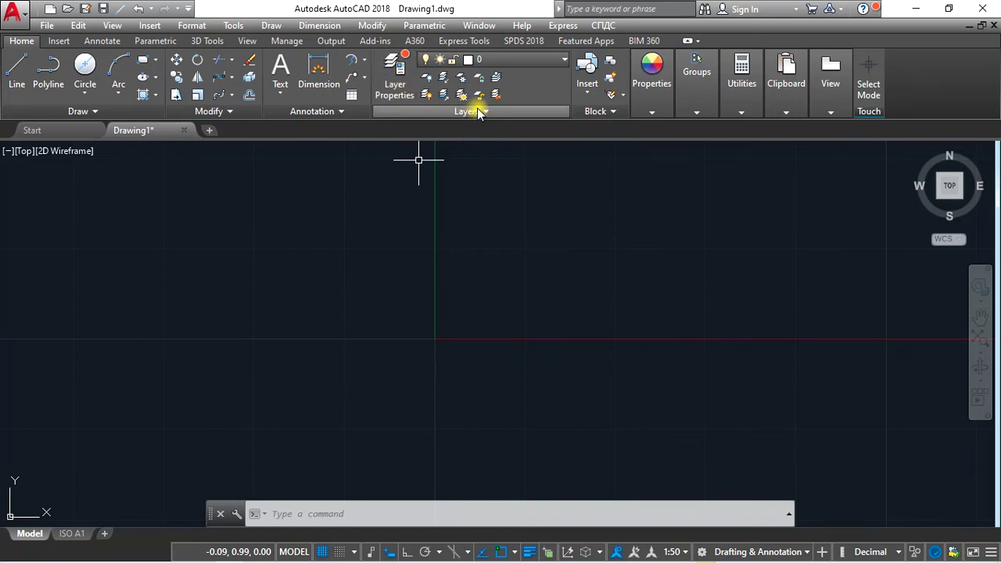
click(398, 79)
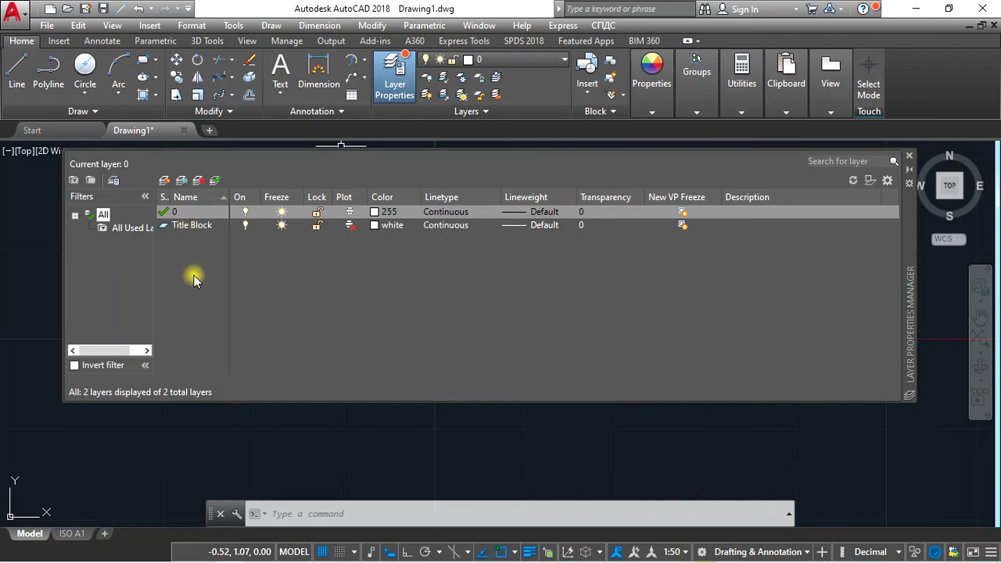
click(163, 181)
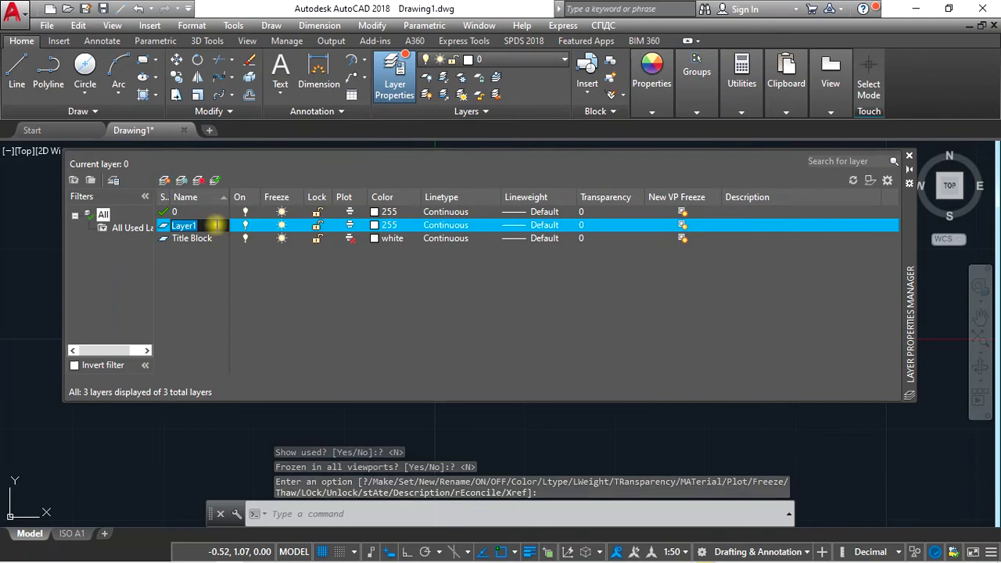
- Name the new layers LA 1, LA 2 and LA 3
text(LA)
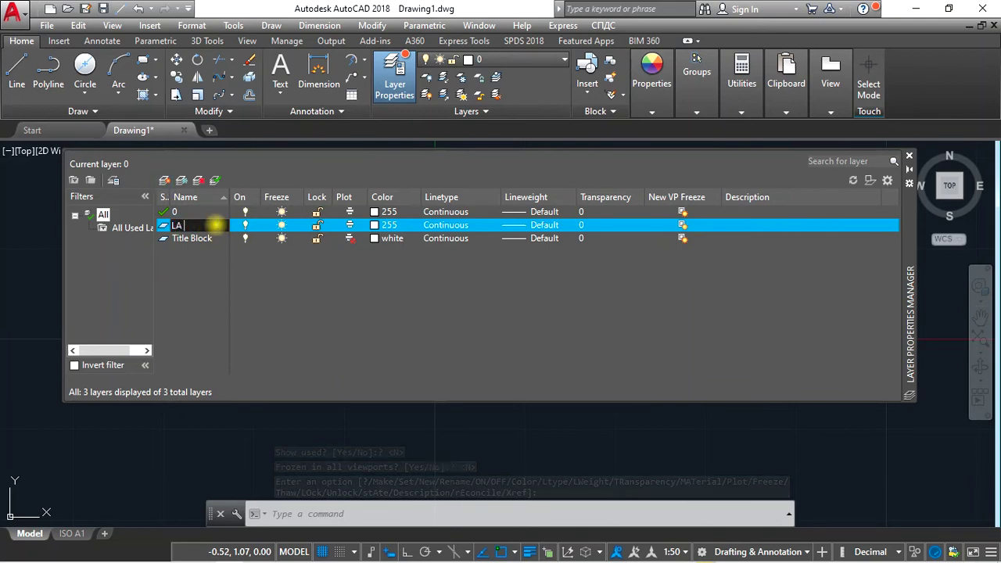
text( 1)
click(164, 180)
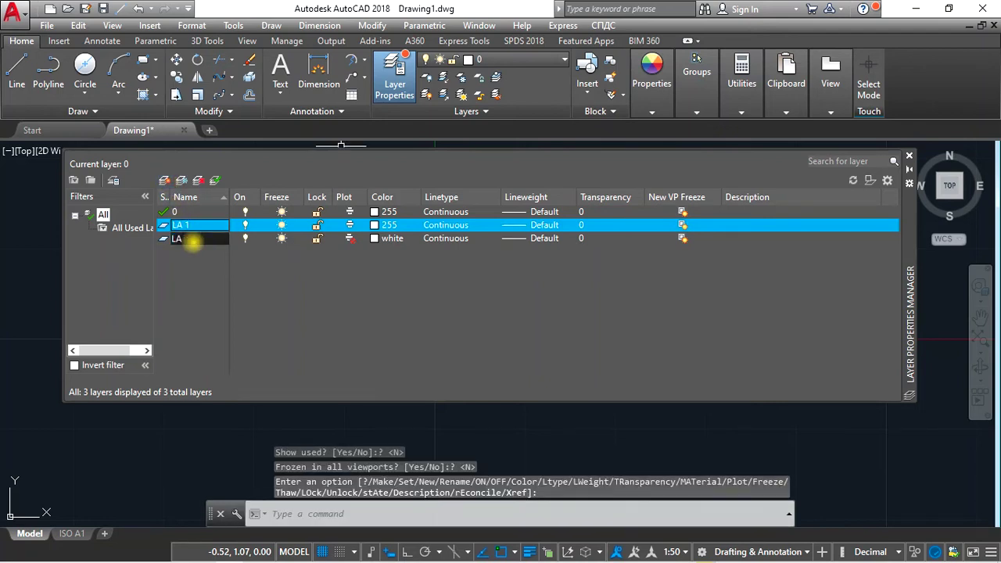
text( 2)
click(163, 181)
click(163, 181)
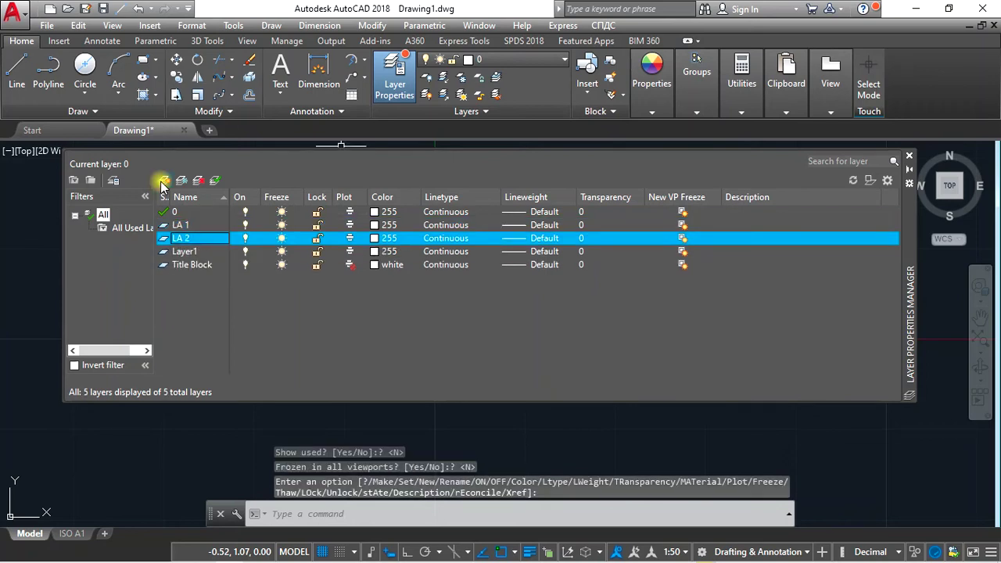
click(189, 251)
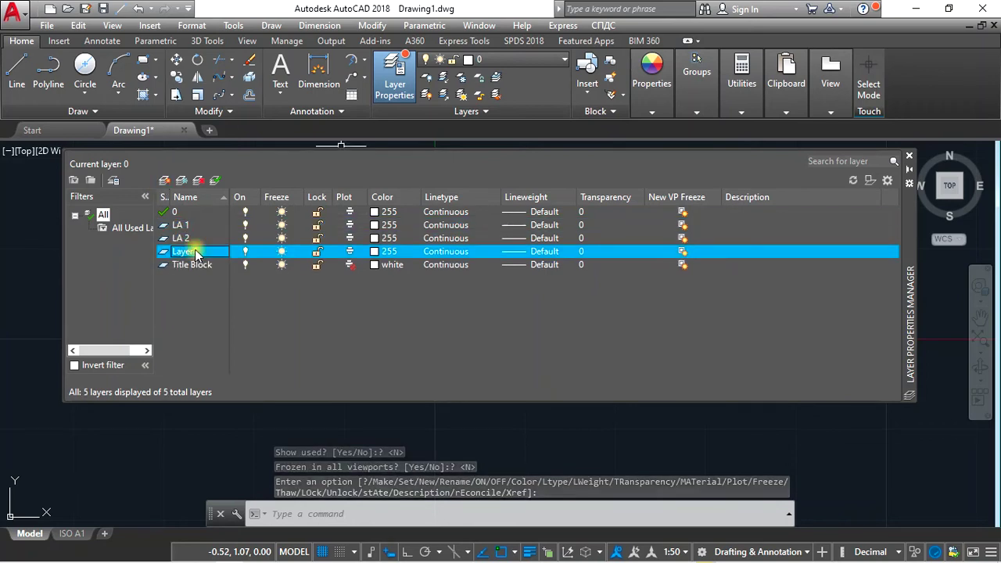
click(196, 251)
text(LA 3)
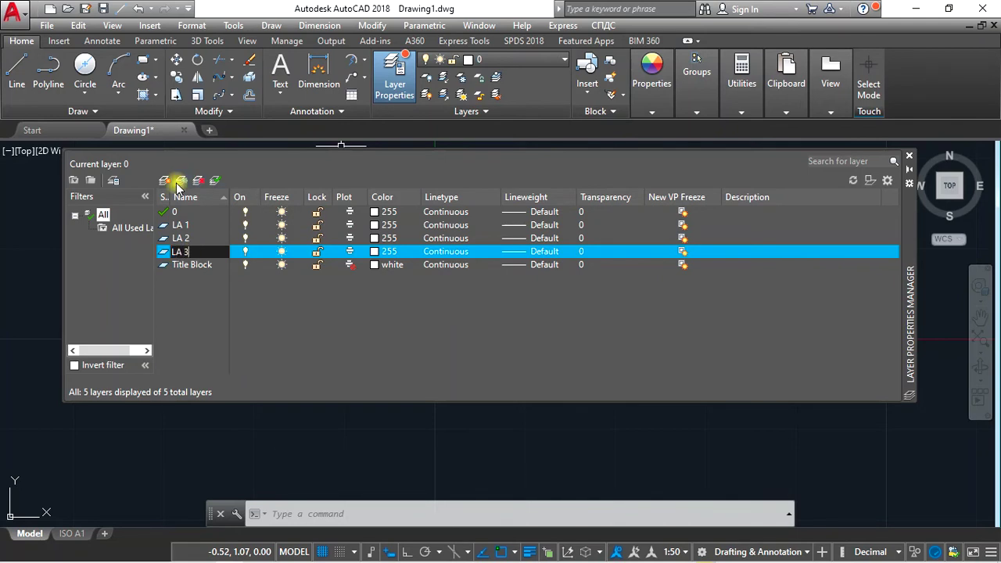
key(Return)
- Add two more layers named LA 4 and LA 5
key(alt+n)
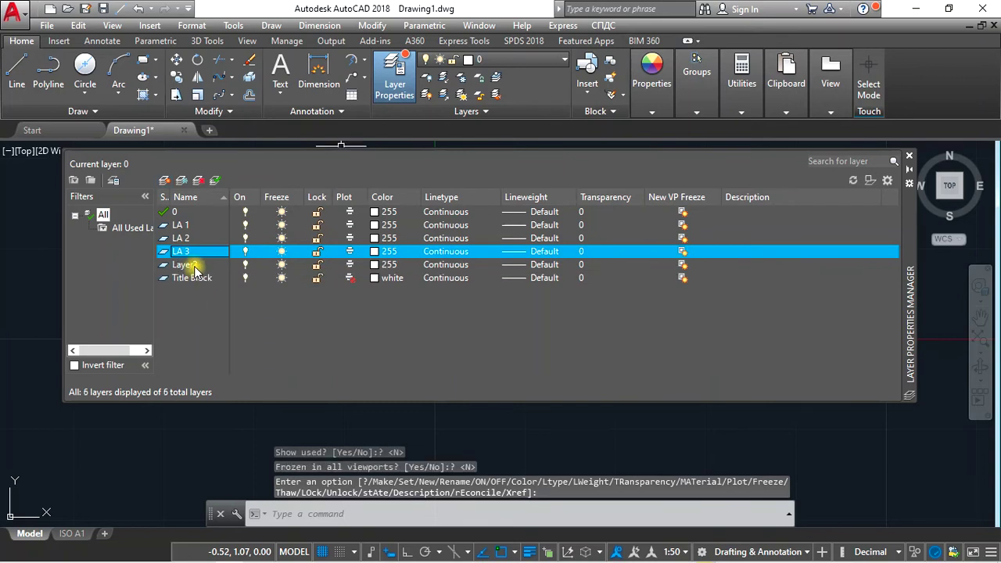
click(196, 266)
text(LA)
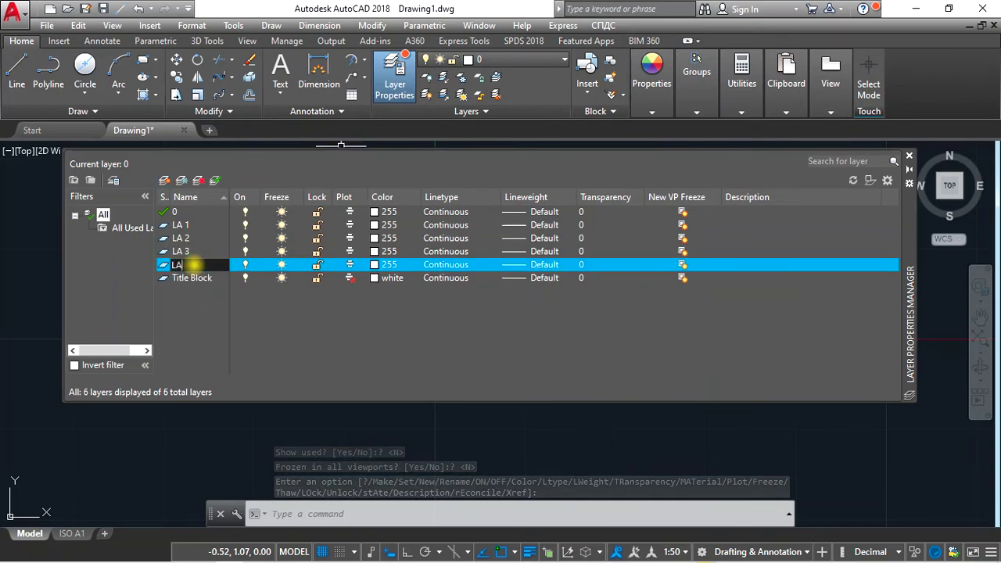
text( 4)
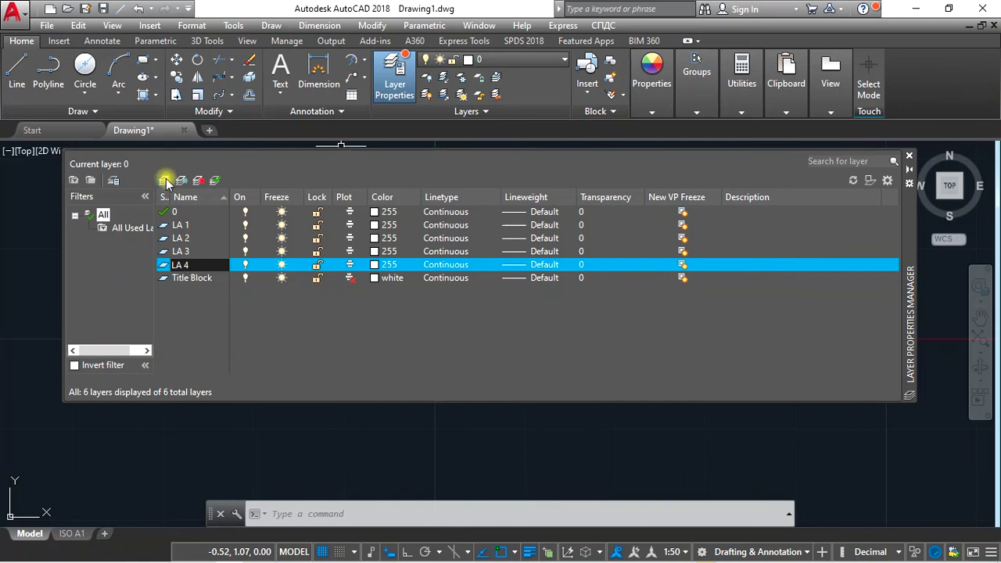
key(Return)
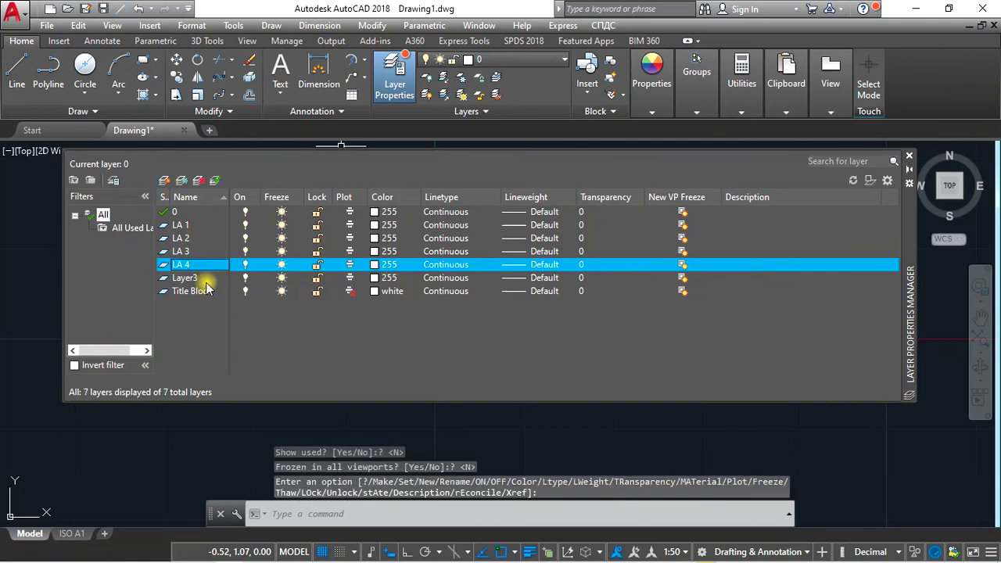
key(alt+n)
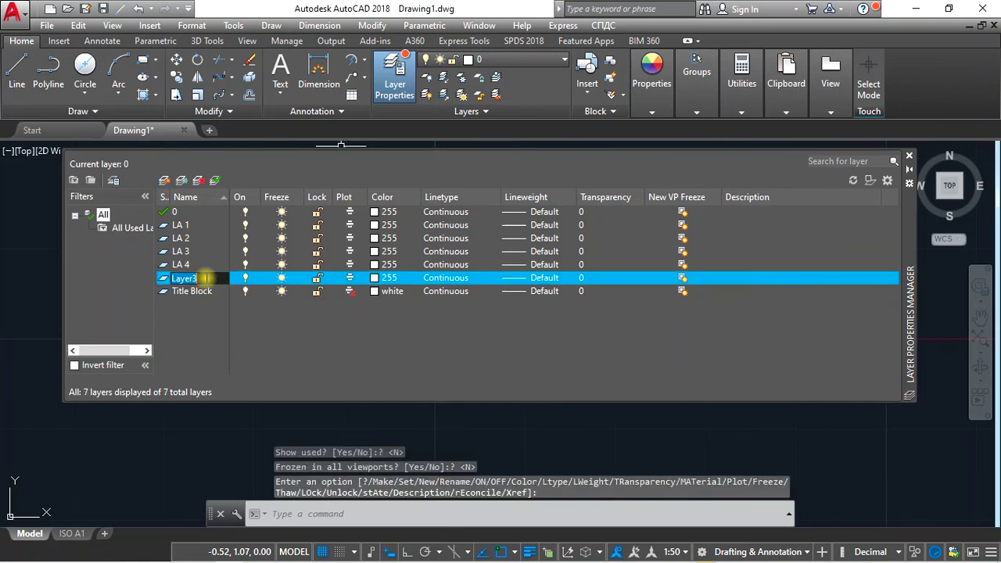
text(LA 5)
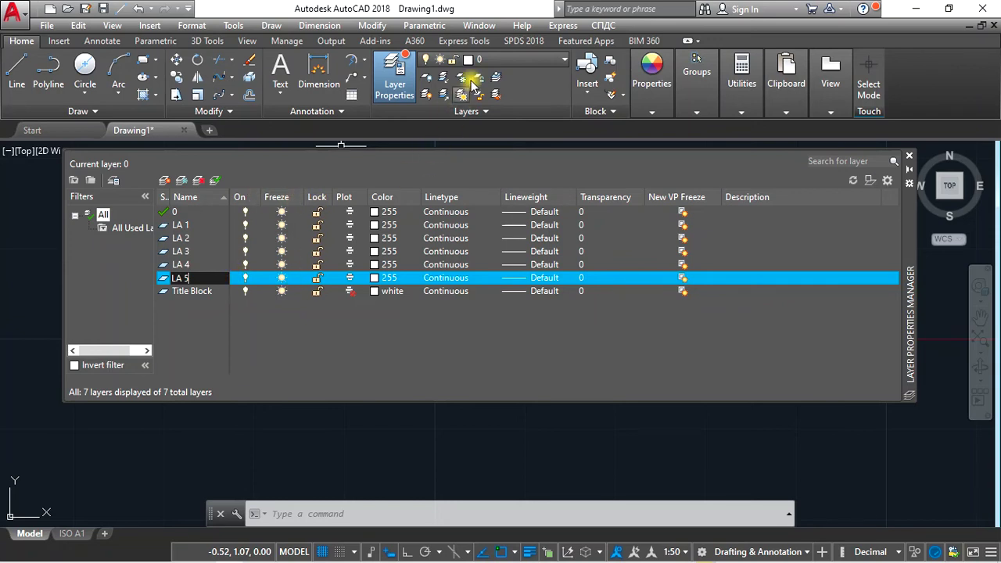
click(493, 61)
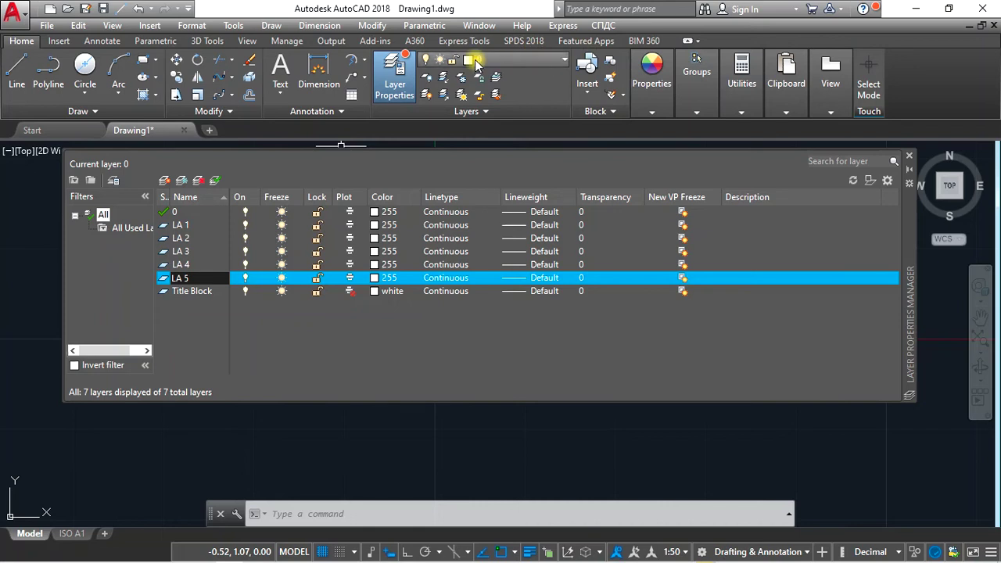
- Check all seven layers in the ribbon layer dropdown, leaving layer 0 current
click(495, 61)
click(508, 59)
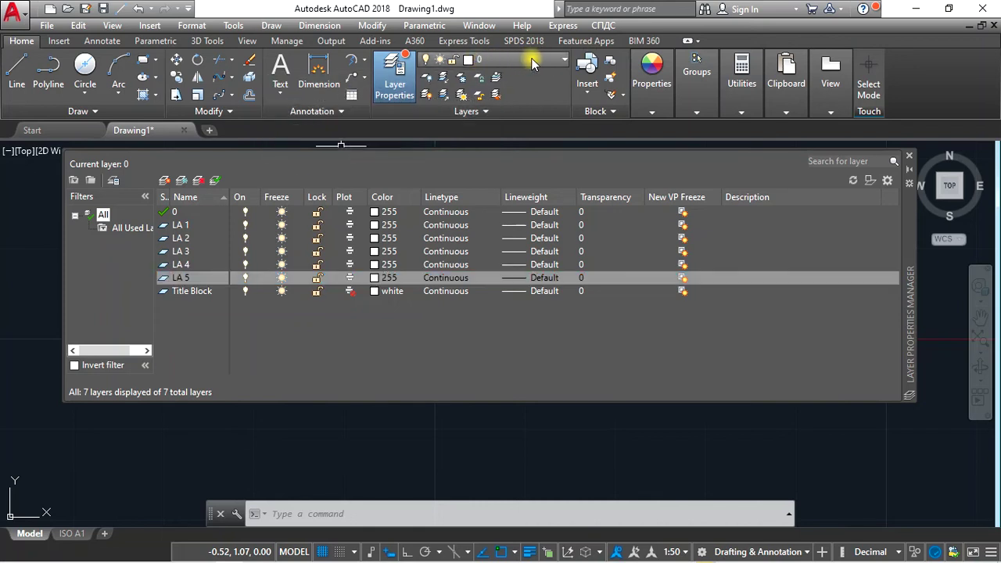
click(535, 58)
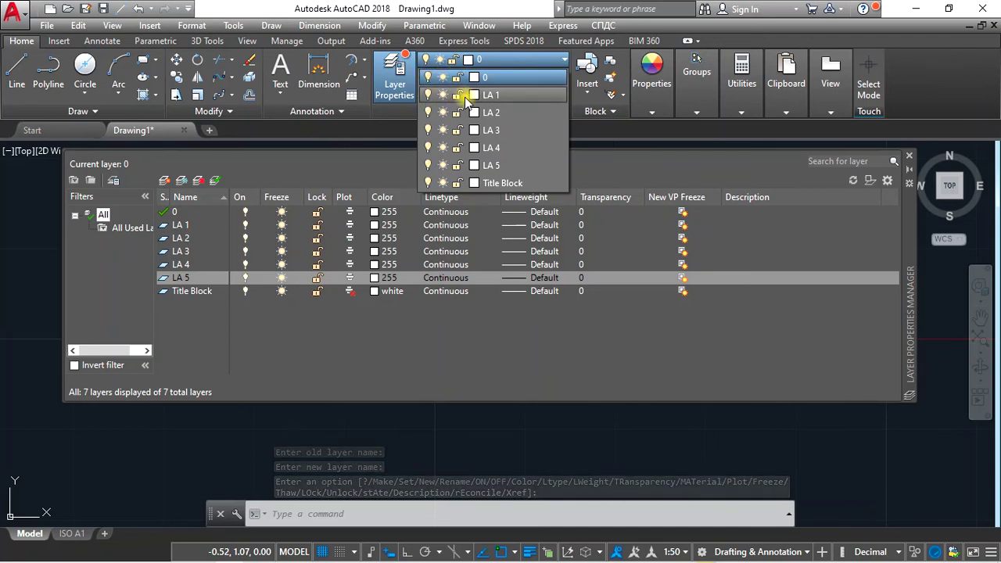
click(594, 158)
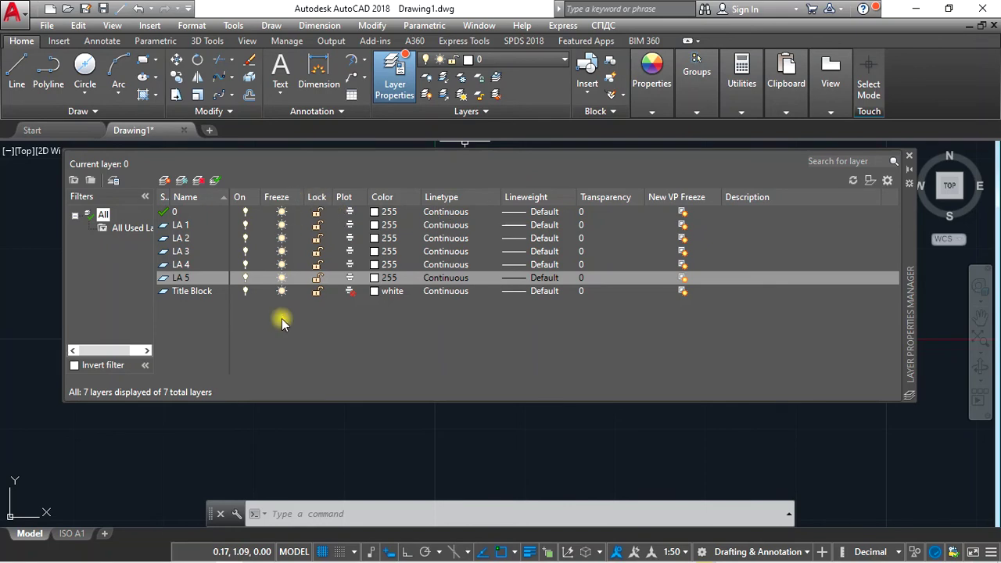
- Color layer LA 1 green, LA 2 yellow and LA 3 red
click(209, 227)
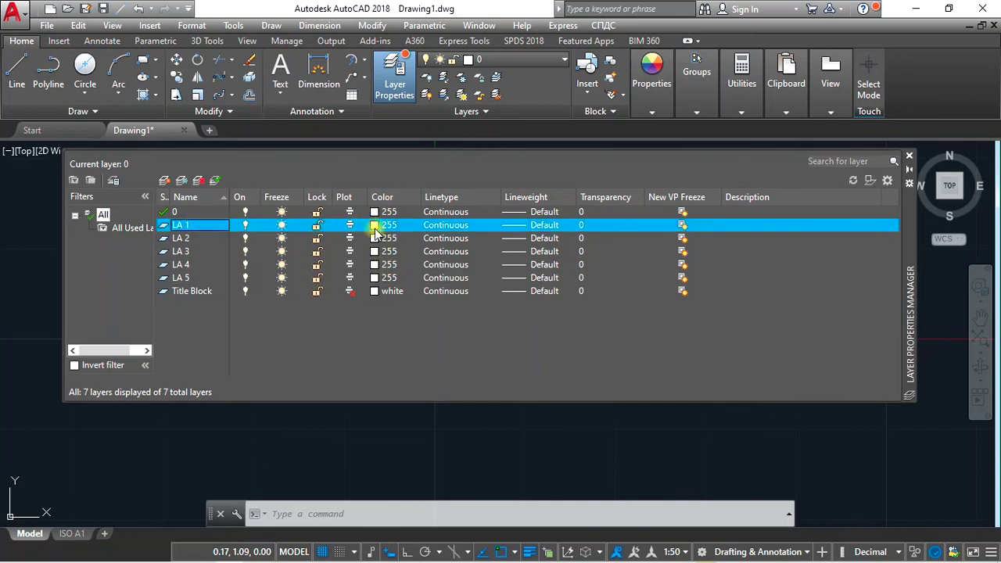
click(376, 225)
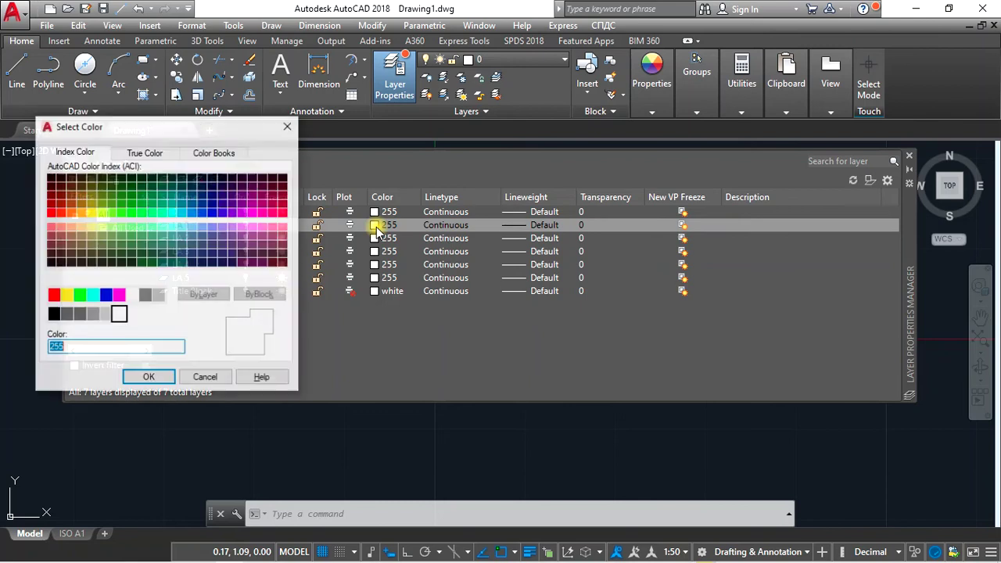
click(79, 295)
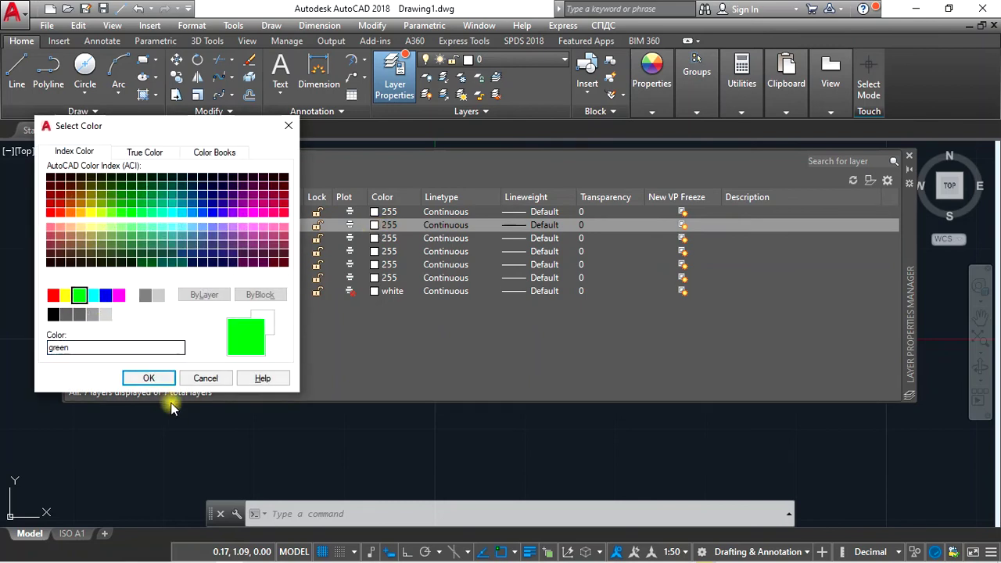
click(151, 379)
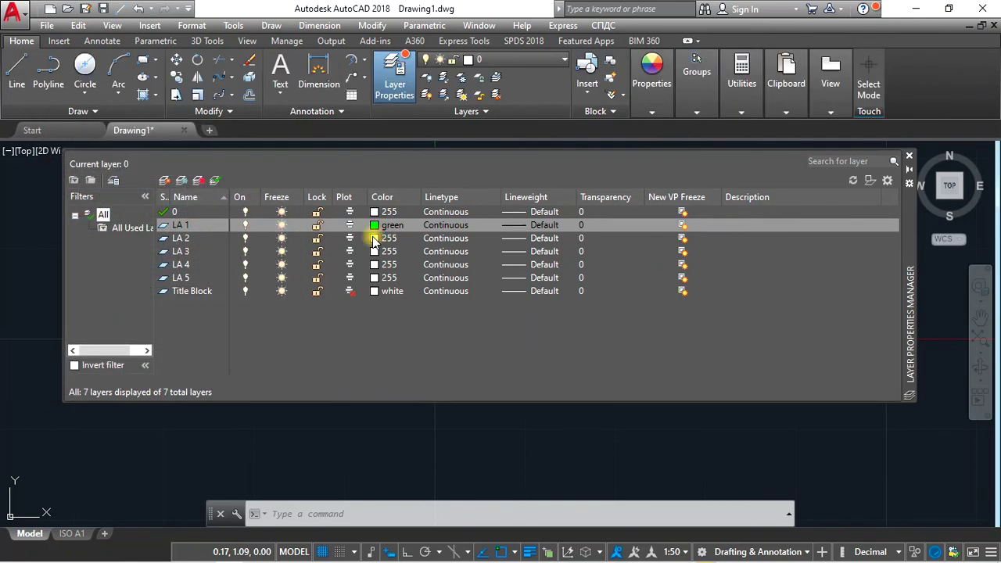
click(374, 238)
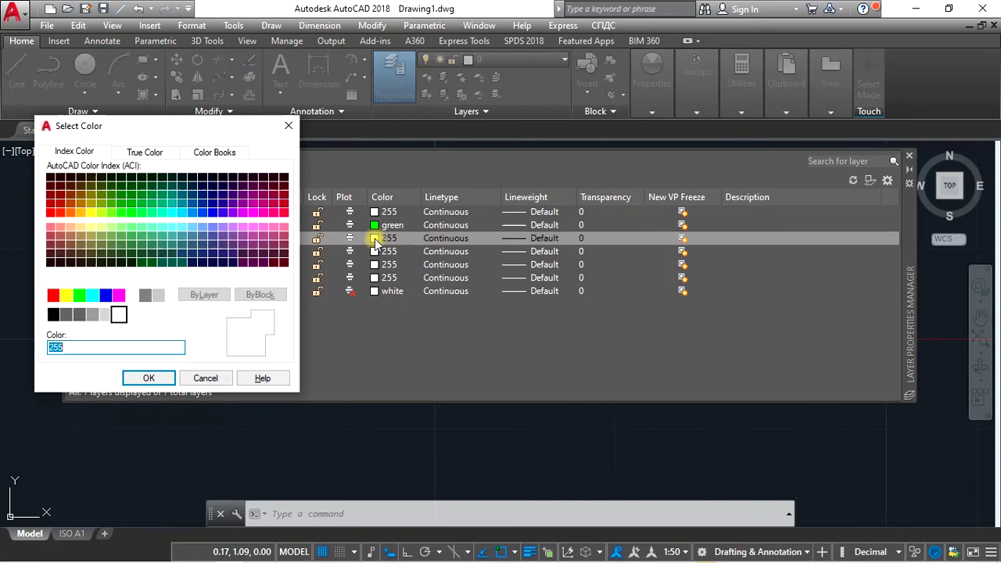
click(65, 295)
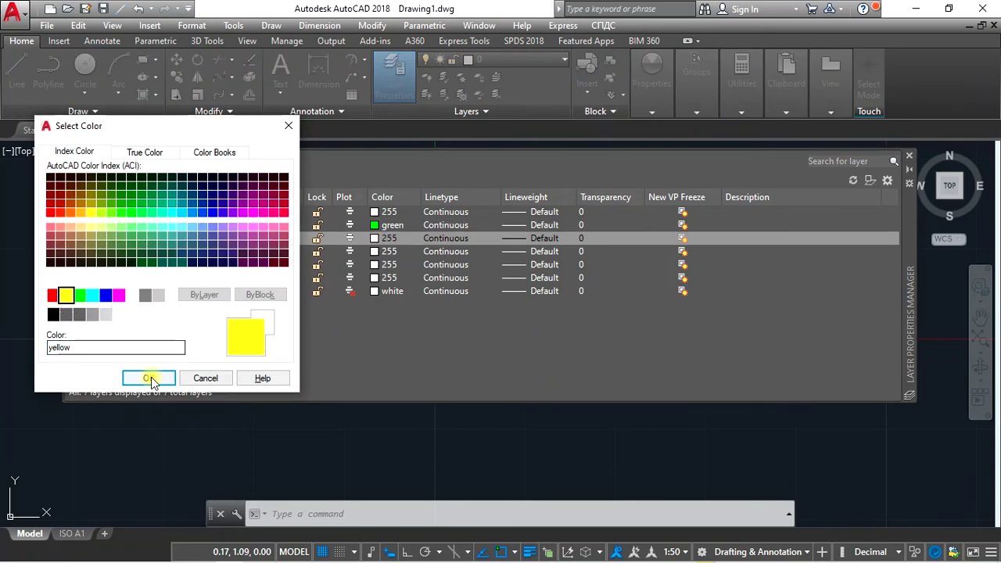
key(Return)
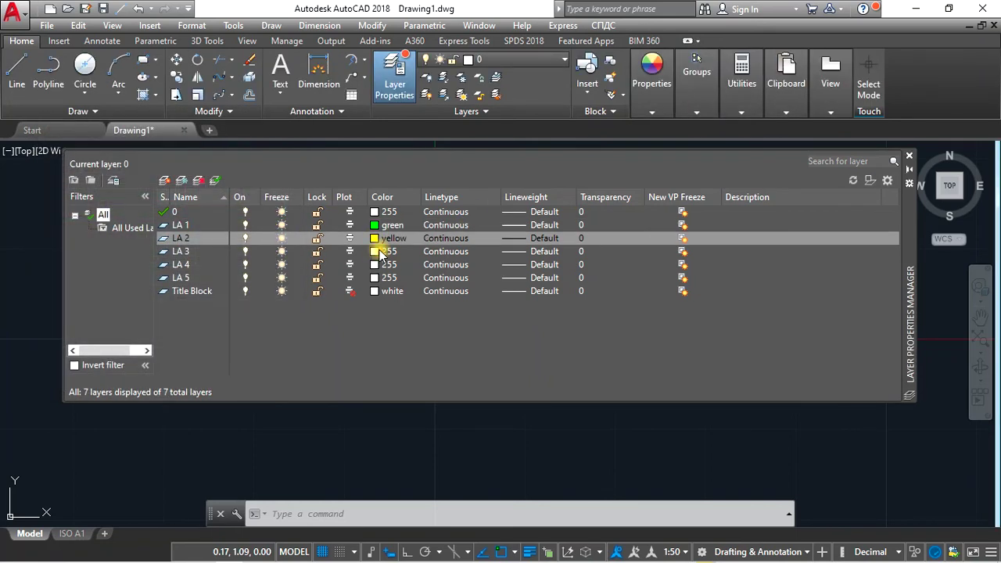
click(374, 251)
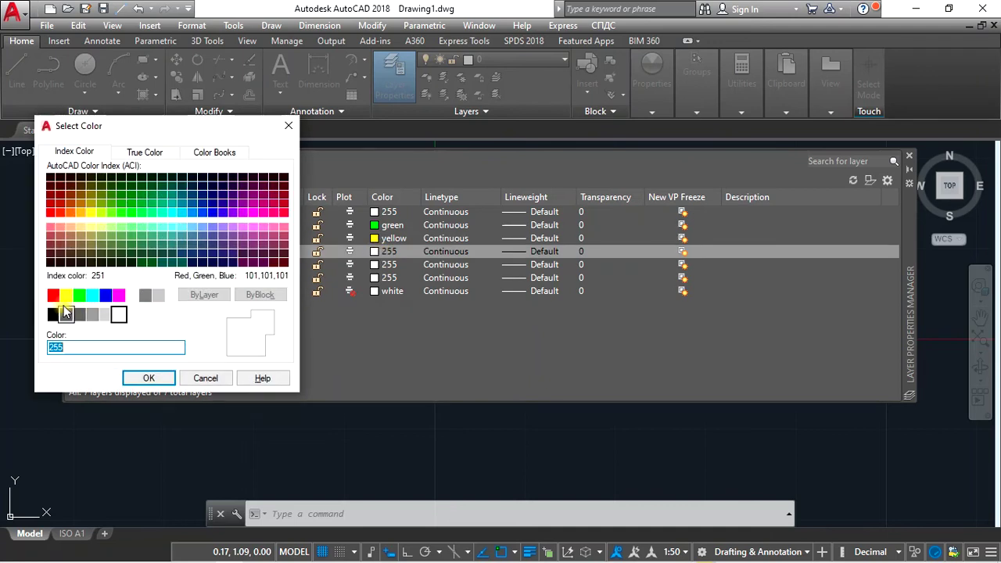
click(53, 295)
click(147, 379)
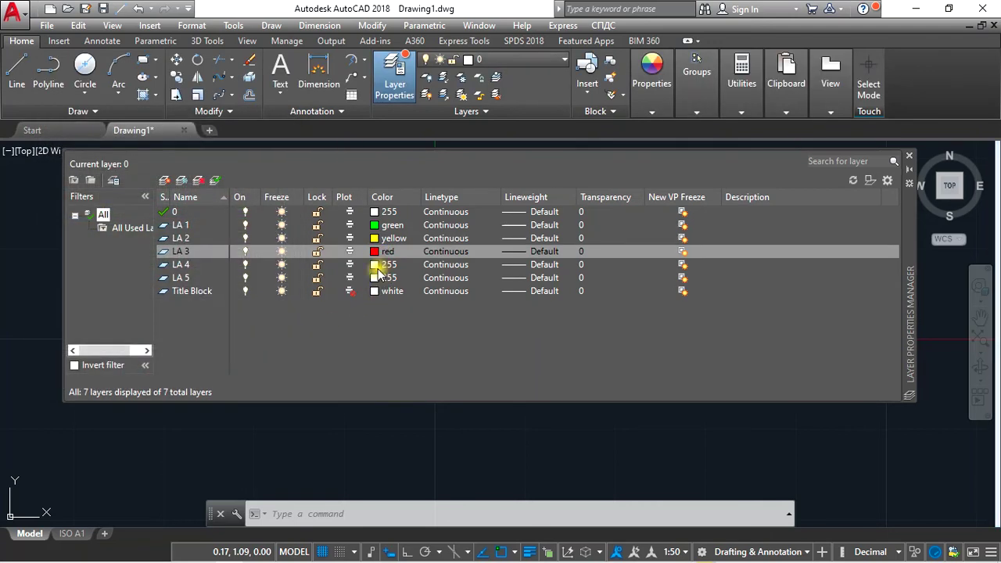
- Color layer LA 4 blue and LA 5 cyan
click(378, 266)
click(107, 296)
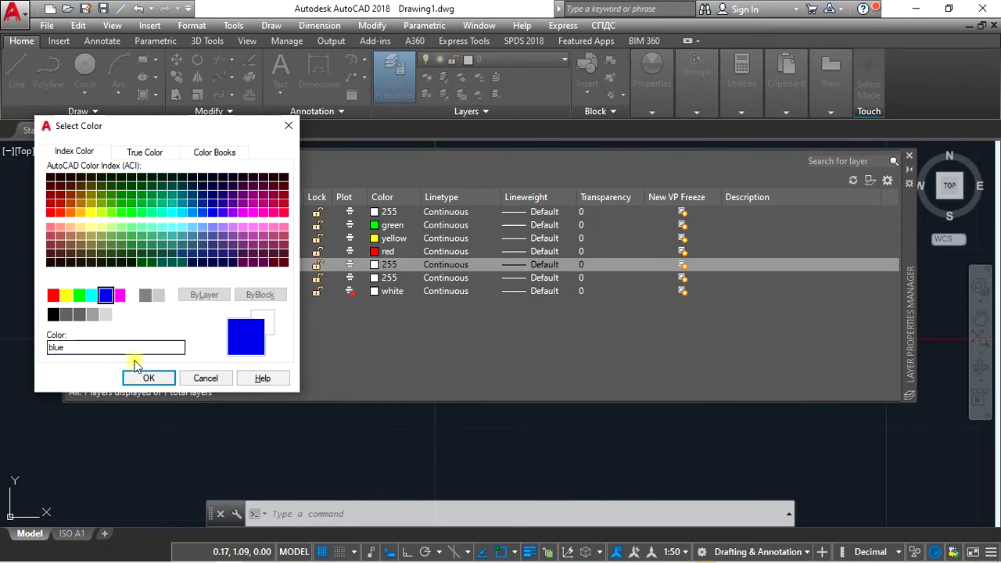
key(Return)
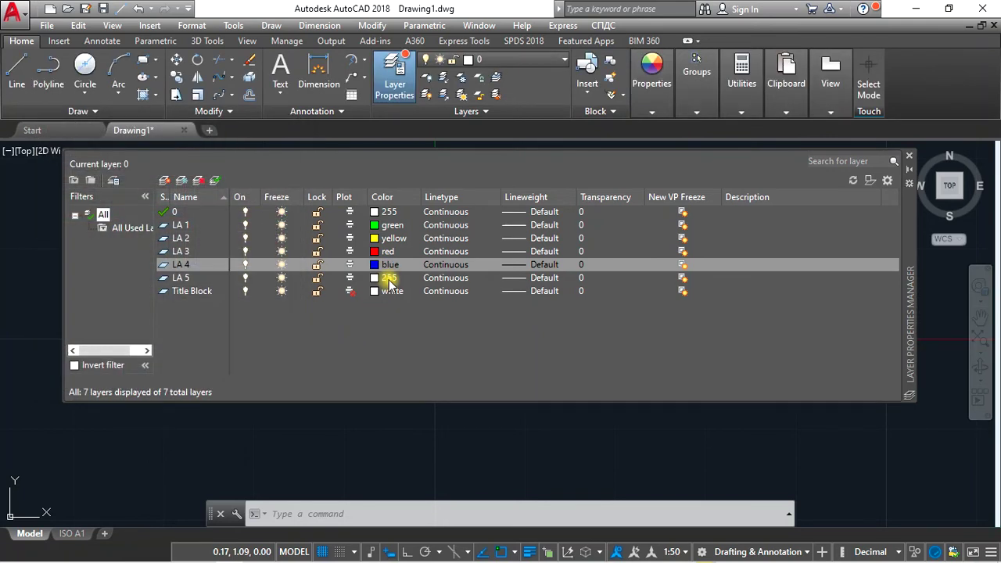
click(389, 281)
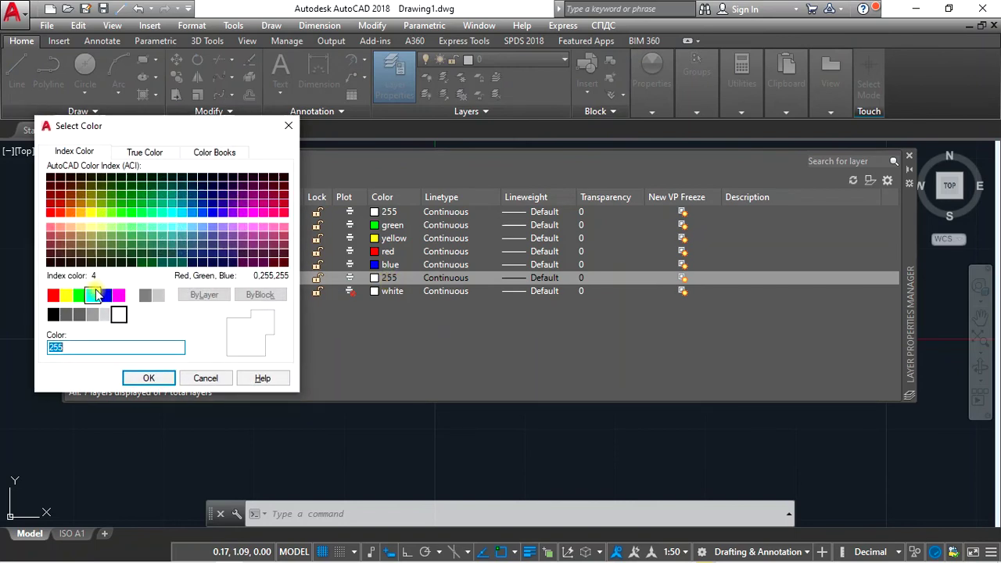
click(93, 294)
click(141, 378)
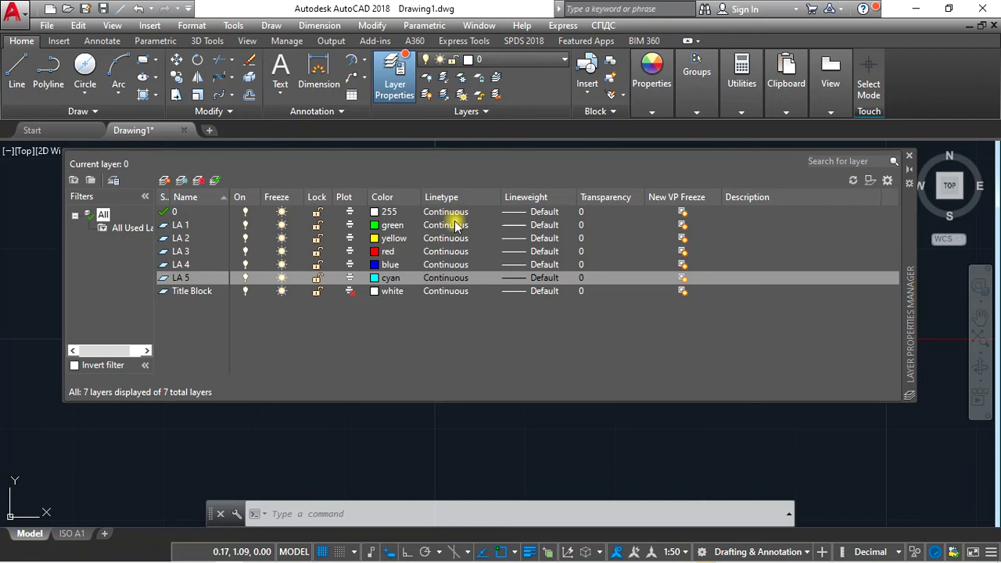
click(446, 293)
- Load the GAS_LINE linetype from acadiso.lin into the drawing
scroll(532, 247, down, 1)
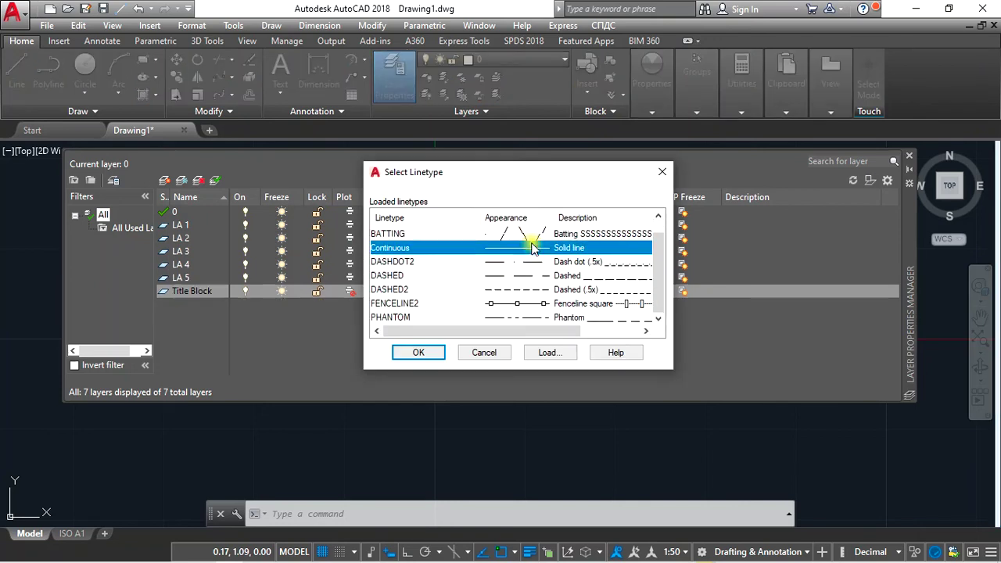
scroll(605, 293, up, 1)
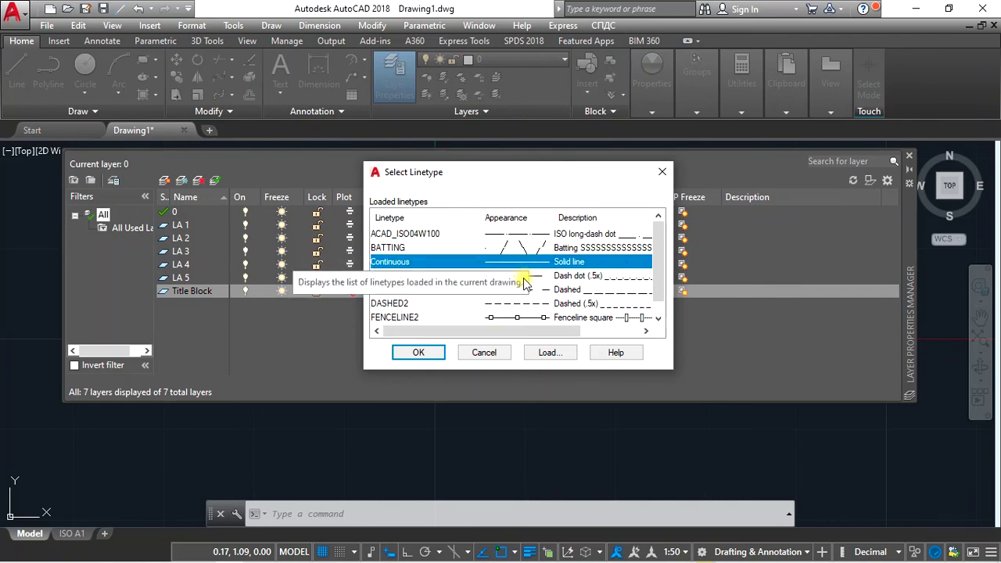
scroll(533, 274, down, 1)
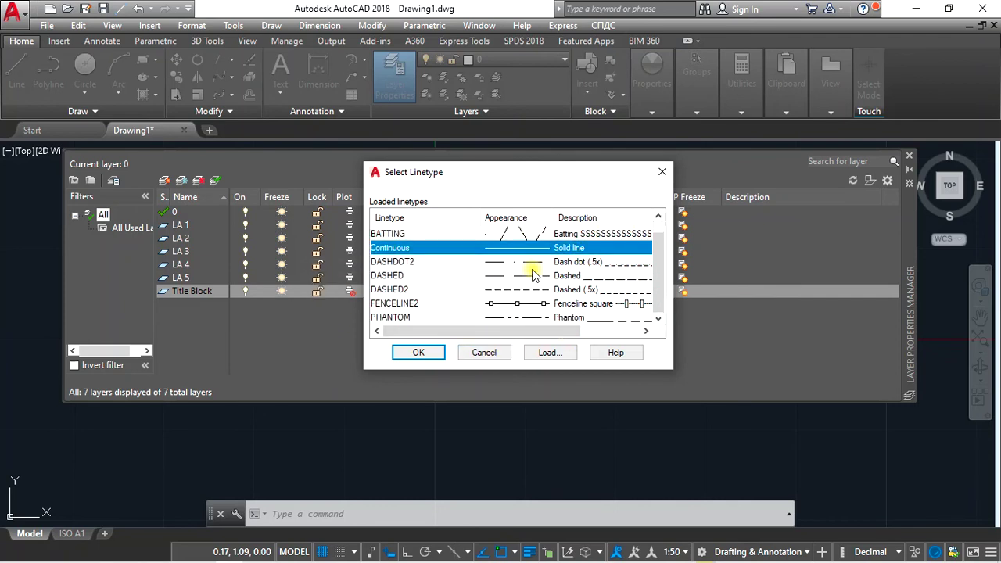
click(557, 352)
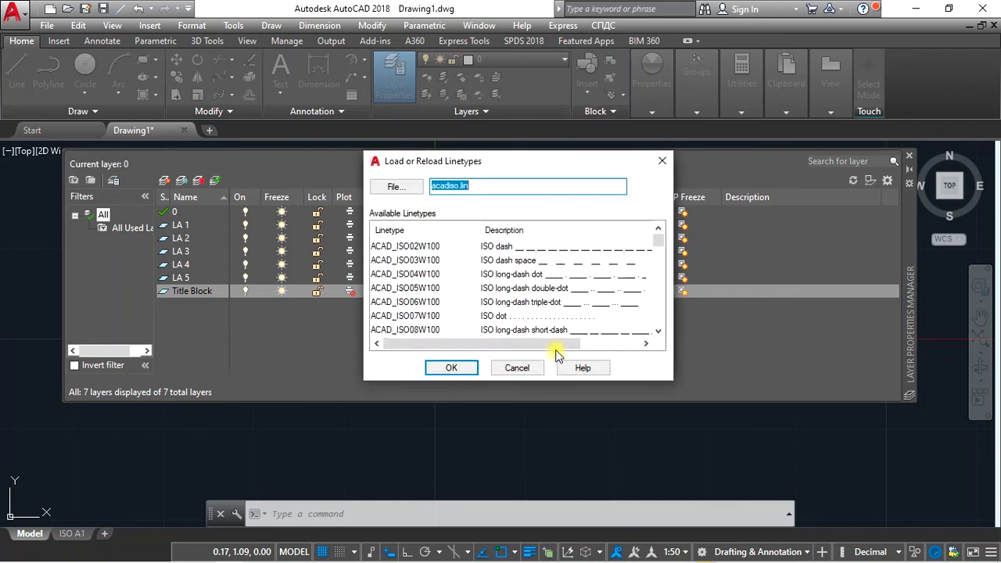
scroll(554, 296, down, 4)
scroll(559, 290, down, 3)
scroll(560, 290, down, 2)
scroll(560, 290, down, 1)
scroll(560, 289, down, 2)
scroll(577, 280, down, 1)
scroll(577, 279, up, 1)
scroll(576, 280, up, 1)
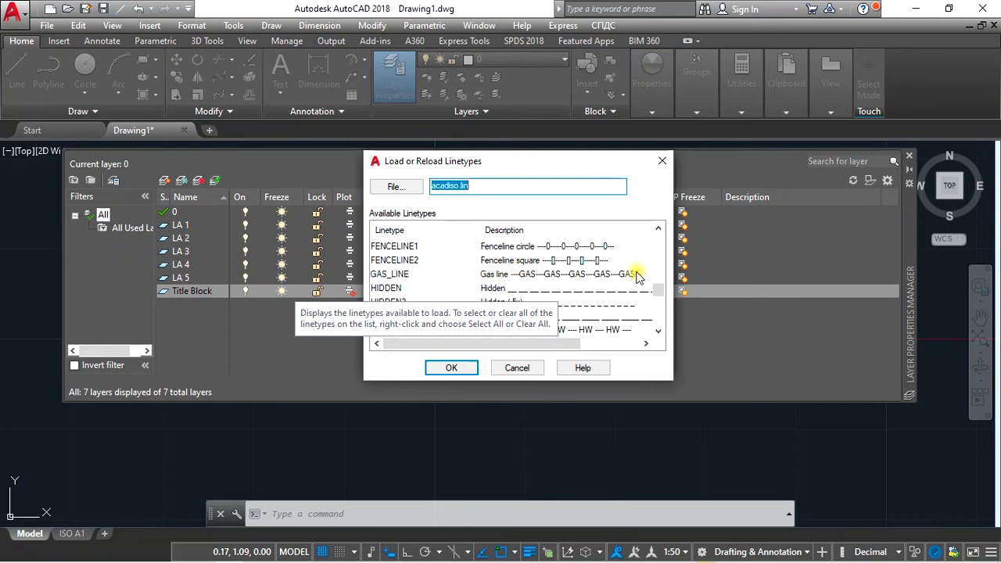
scroll(595, 278, down, 1)
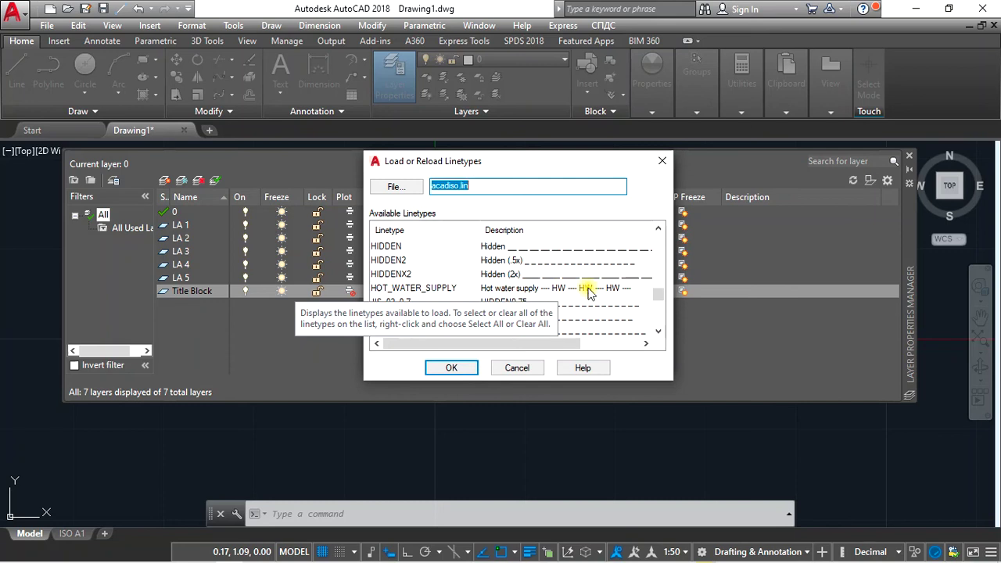
scroll(592, 287, down, 5)
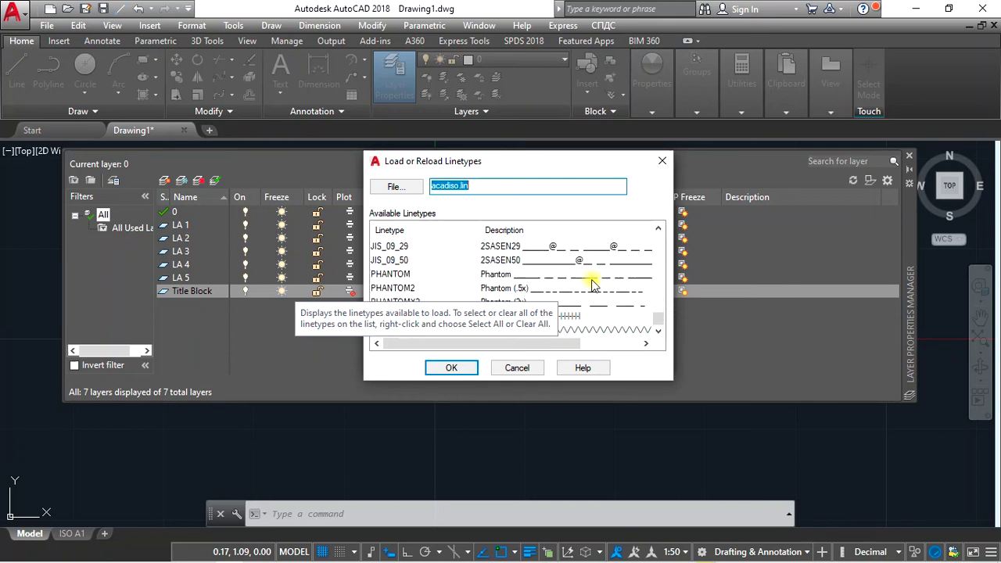
scroll(592, 287, up, 2)
scroll(593, 287, up, 7)
scroll(592, 288, up, 4)
scroll(592, 291, down, 3)
scroll(592, 291, down, 1)
scroll(592, 291, up, 4)
scroll(592, 291, up, 1)
scroll(592, 291, up, 2)
scroll(592, 291, up, 1)
scroll(592, 291, down, 3)
scroll(592, 291, down, 3)
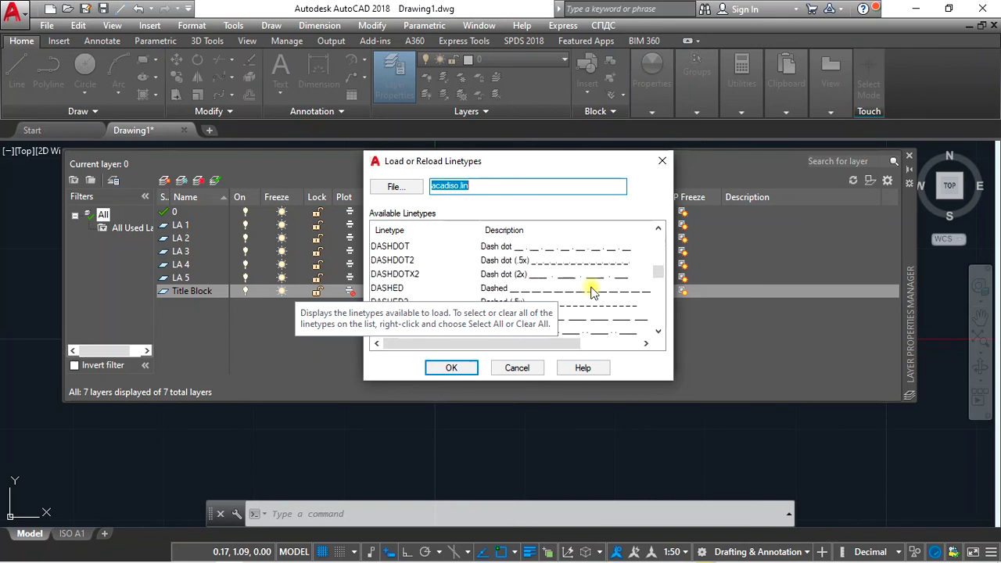
scroll(592, 291, down, 5)
click(581, 277)
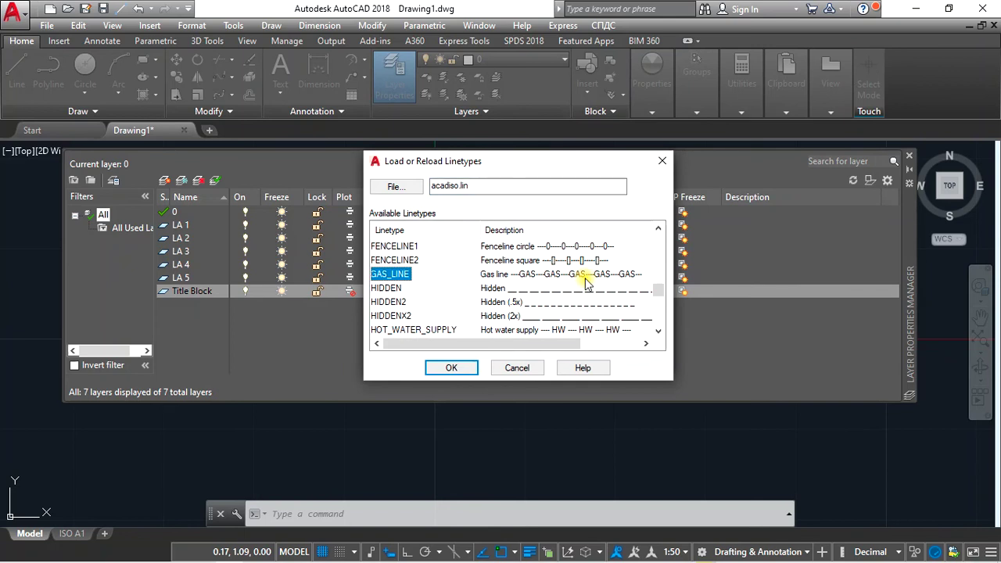
click(445, 369)
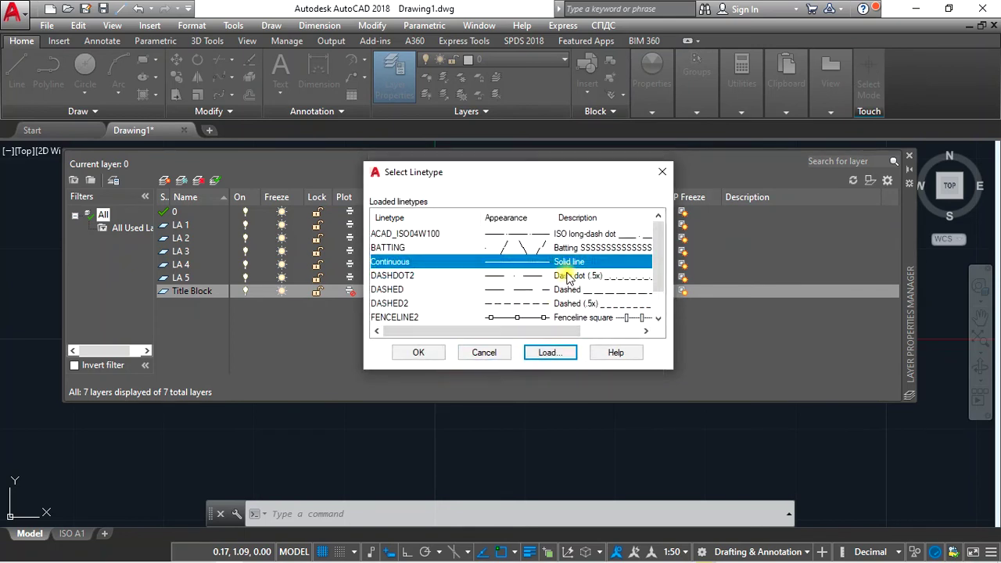
- Assign GAS_LINE as the Title Block layer's linetype
scroll(569, 278, down, 1)
click(592, 305)
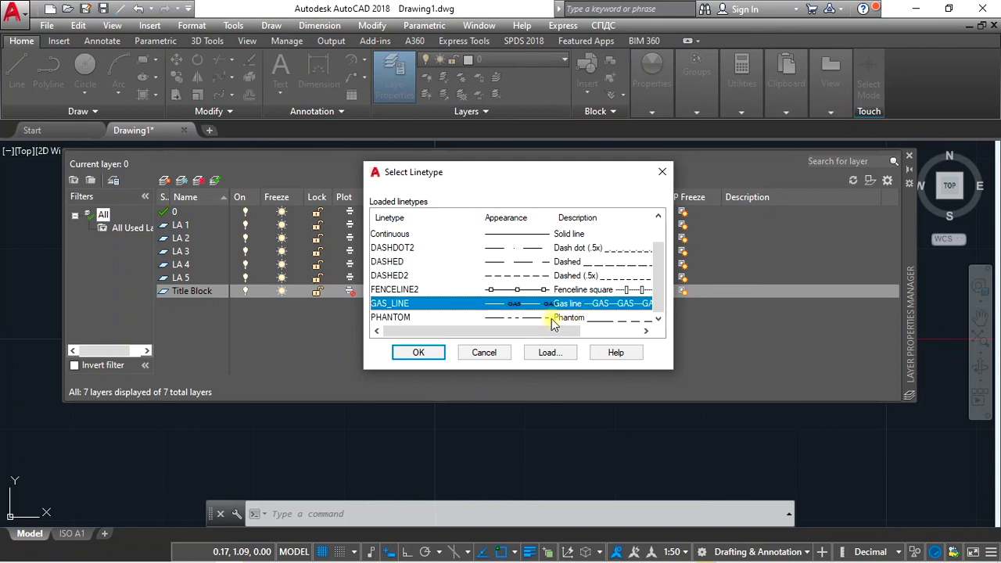
click(418, 353)
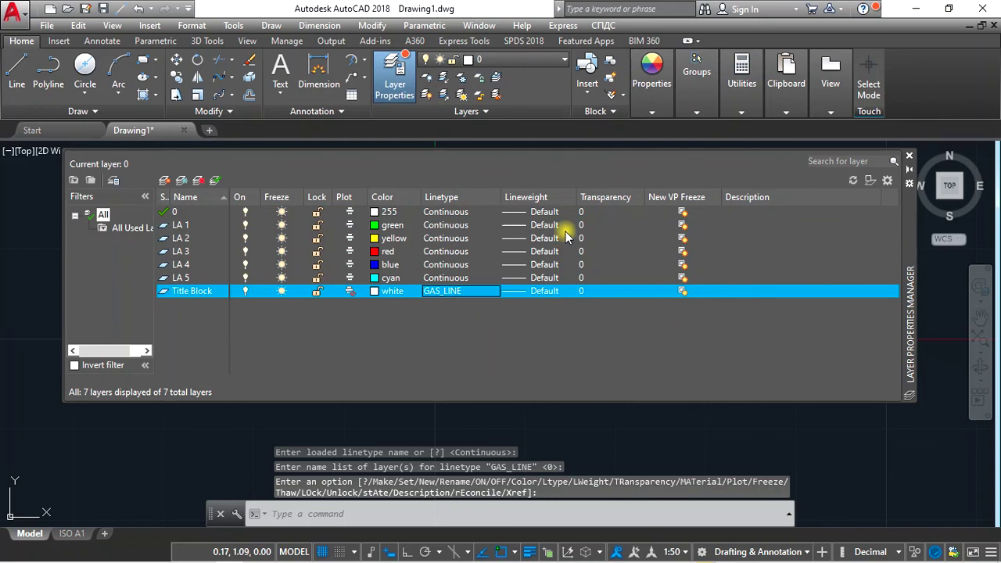
- Give layers LA 1 and LA 2 a 0.30 mm lineweight
click(383, 226)
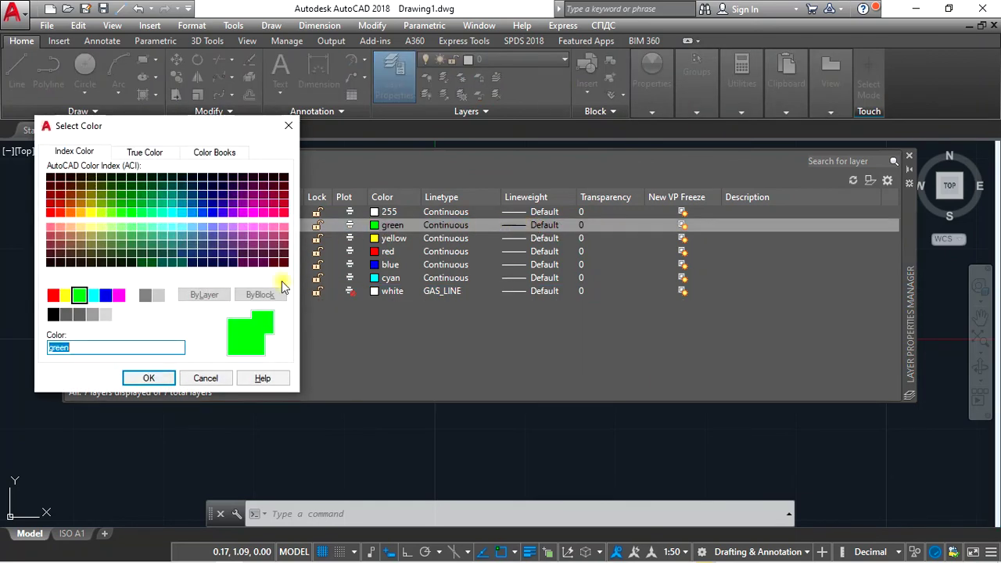
click(288, 125)
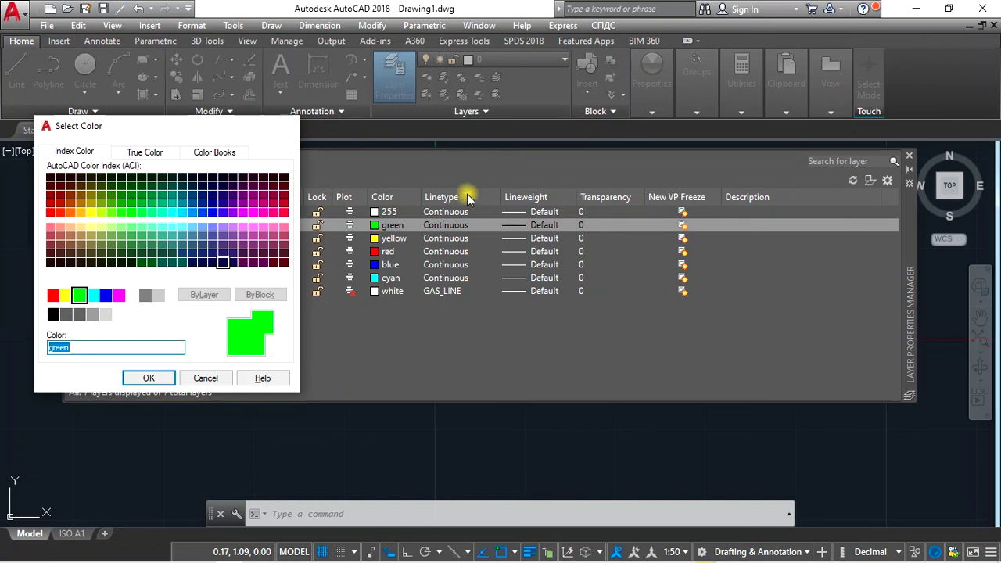
click(544, 225)
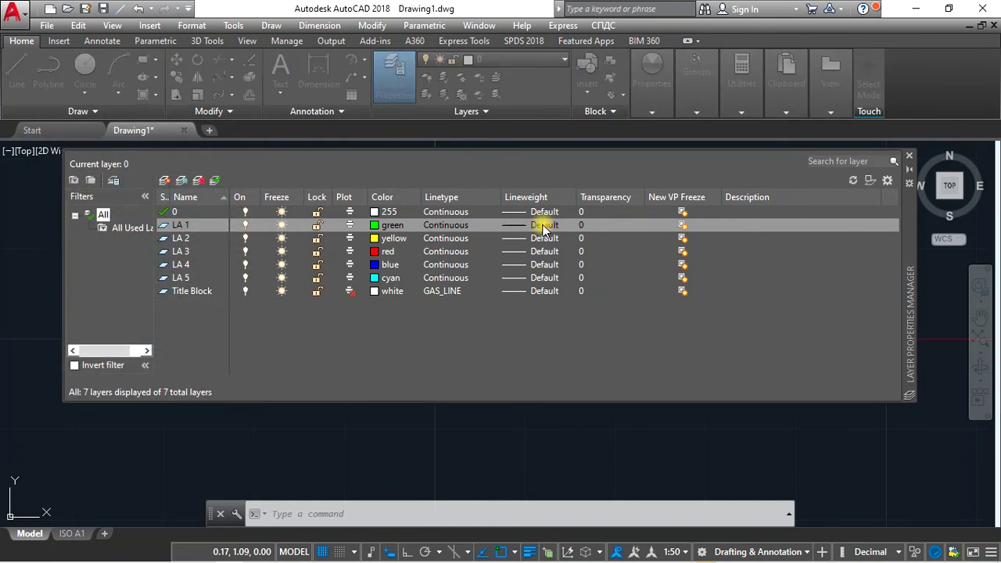
scroll(493, 242, down, 2)
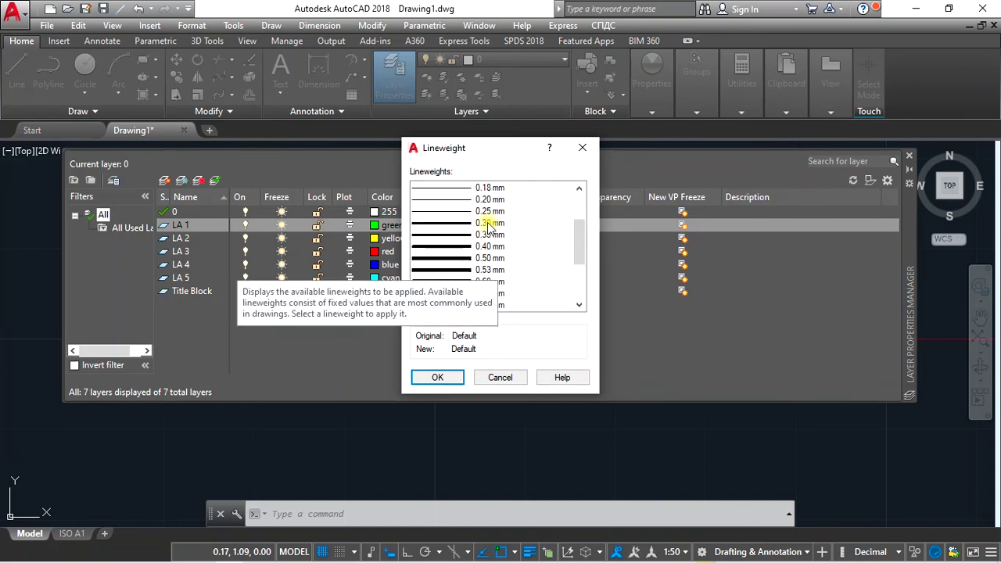
click(489, 225)
click(441, 377)
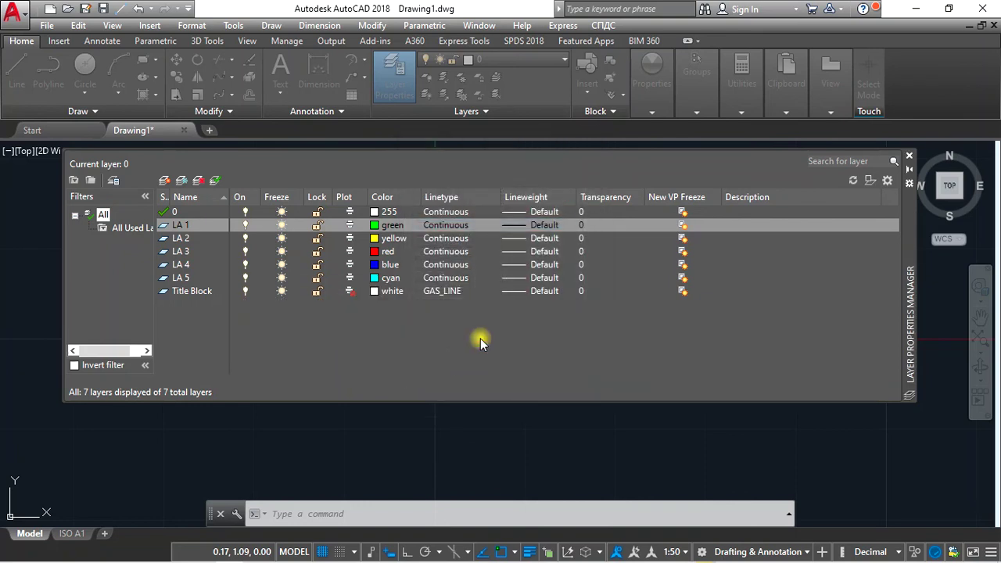
click(533, 245)
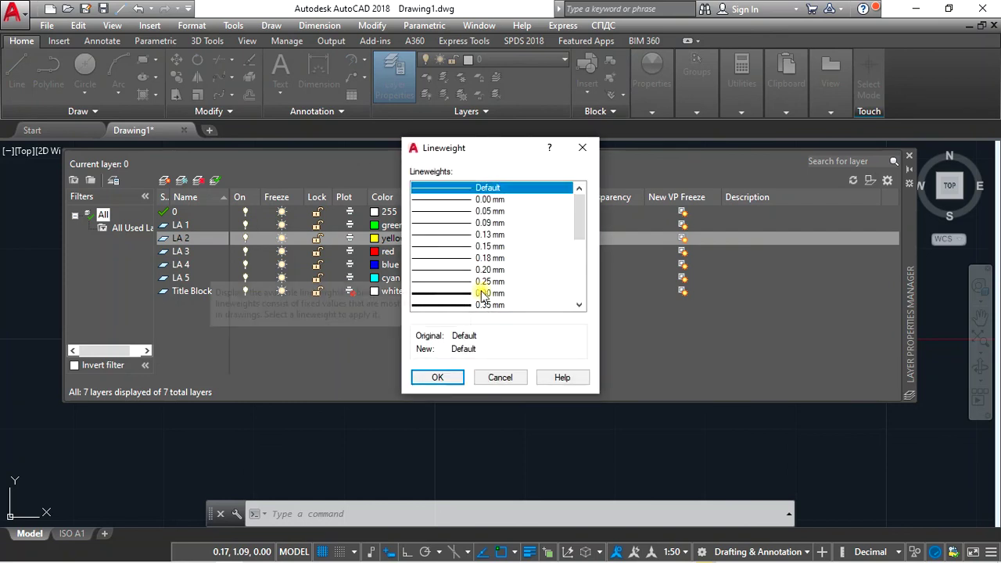
click(482, 292)
click(440, 378)
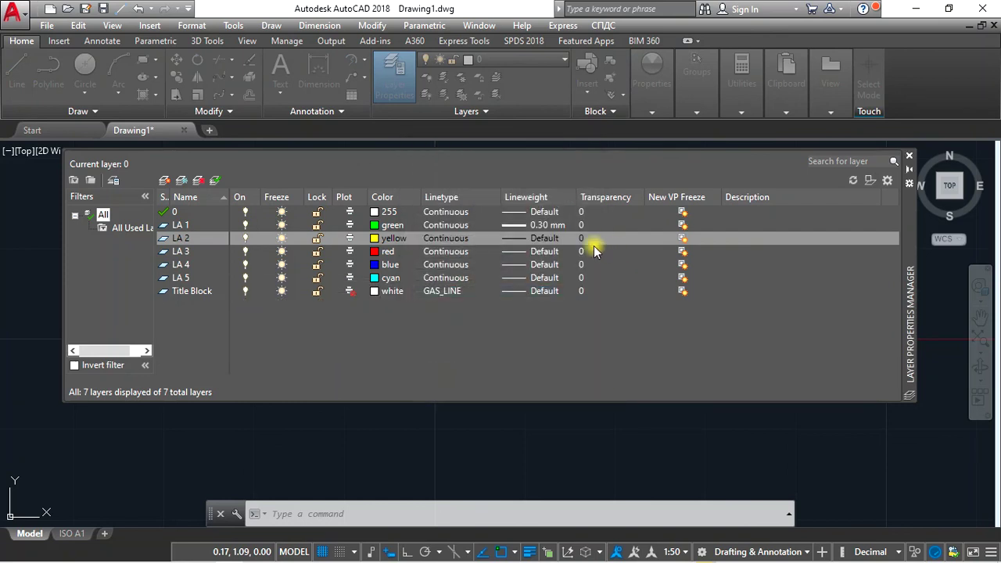
- Set the lineweight of LA 3, LA 4 and LA 5 to 0.30 mm
click(551, 252)
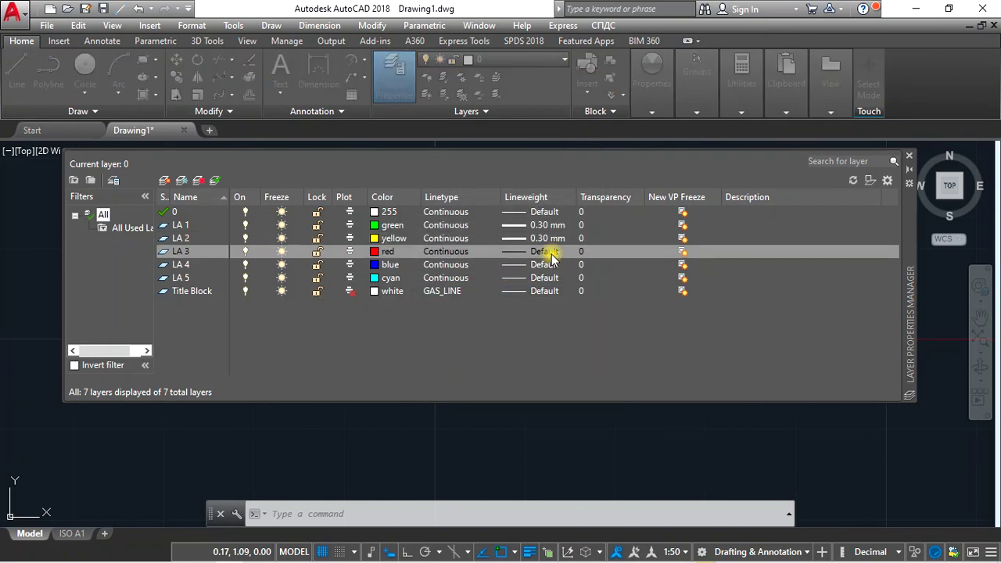
click(479, 294)
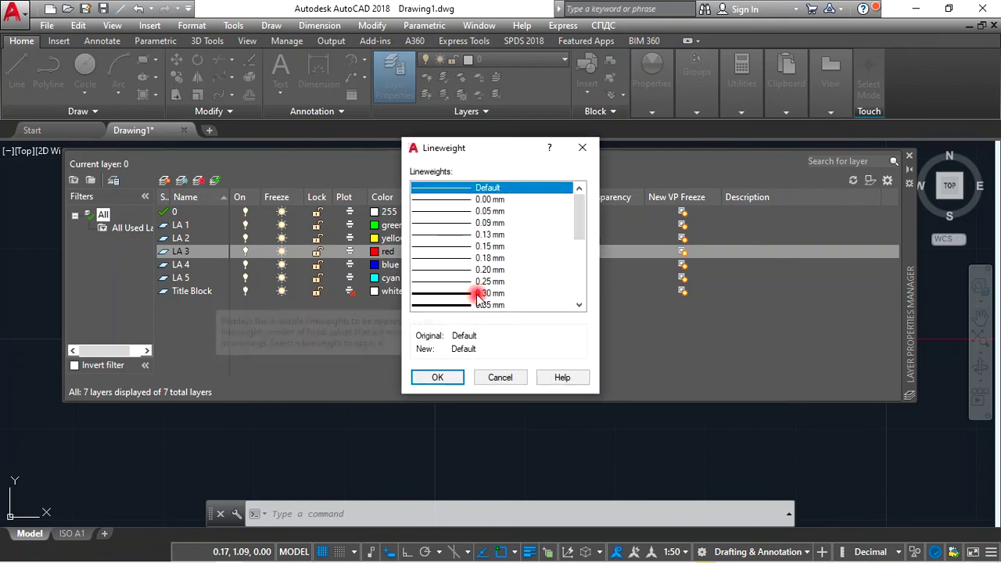
click(445, 383)
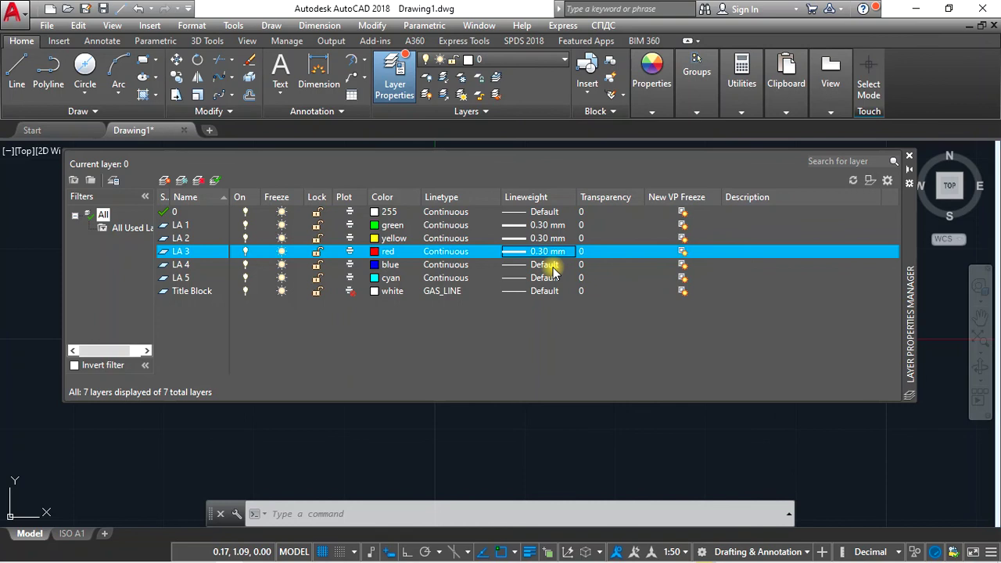
click(553, 266)
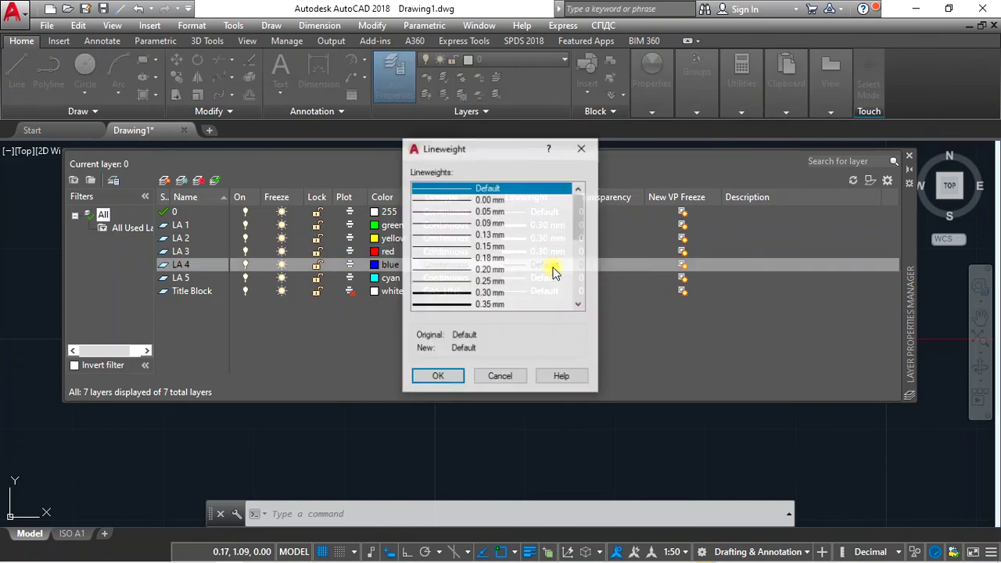
click(551, 269)
click(506, 293)
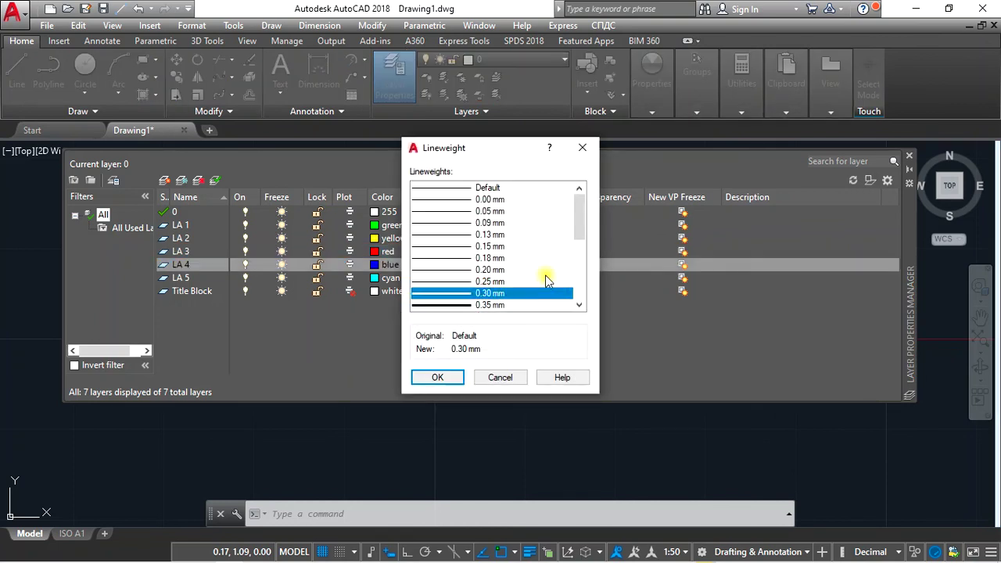
click(448, 376)
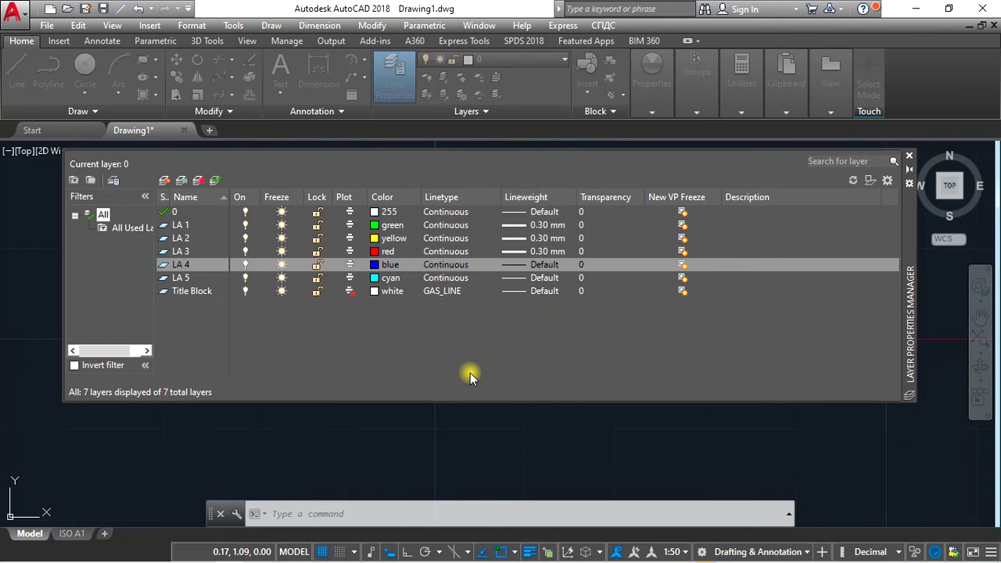
click(534, 279)
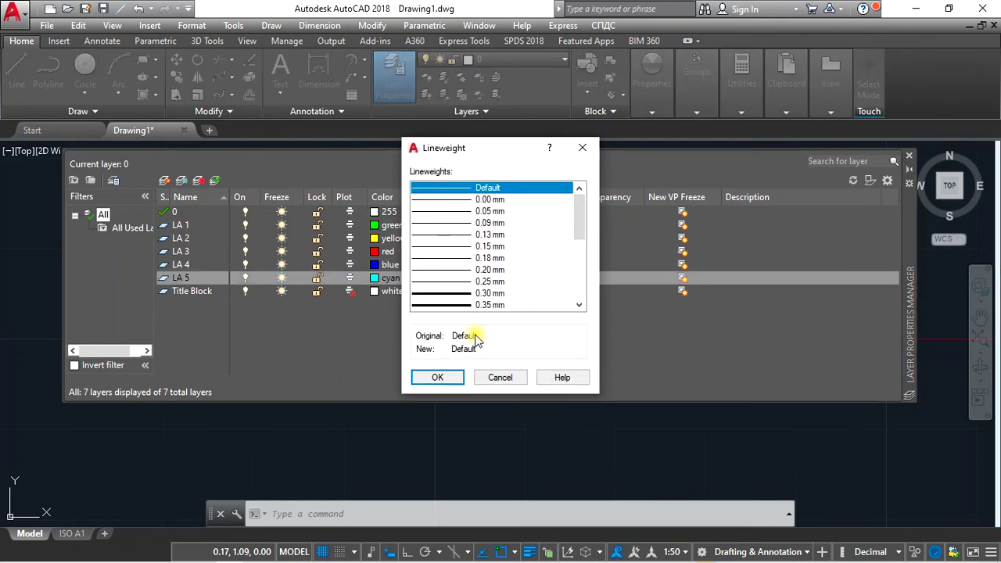
click(466, 295)
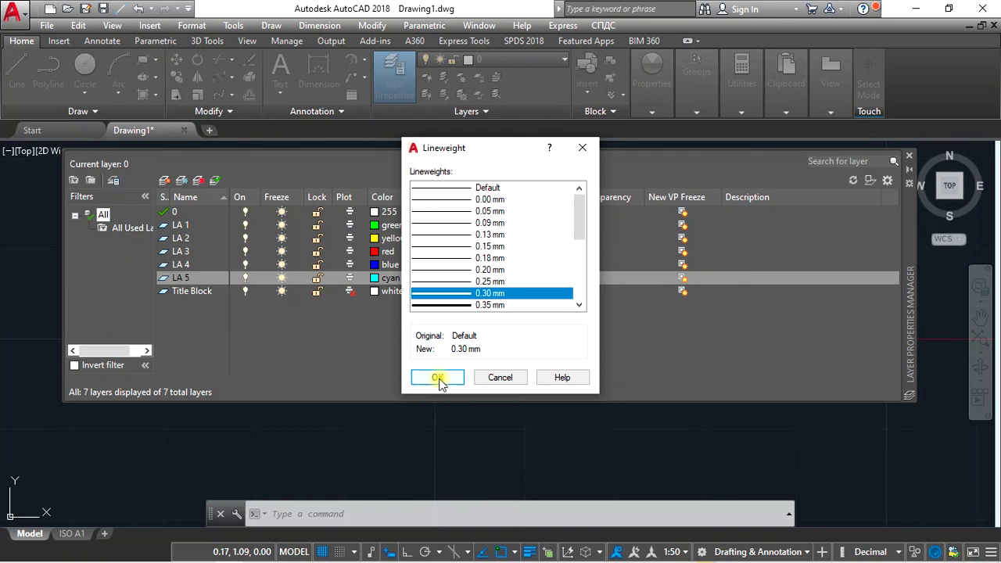
click(438, 378)
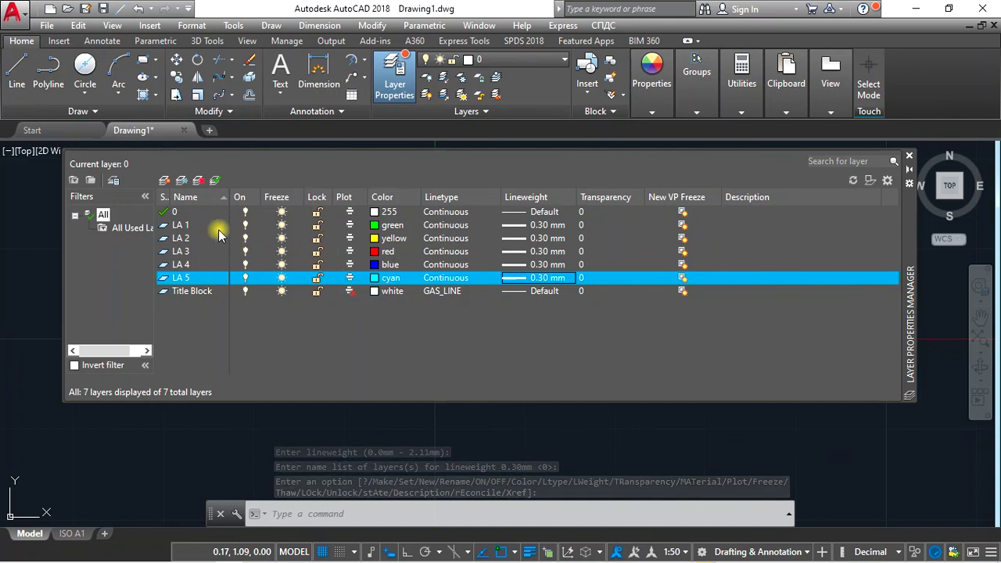
- Close the Layer Properties Manager palette
click(909, 159)
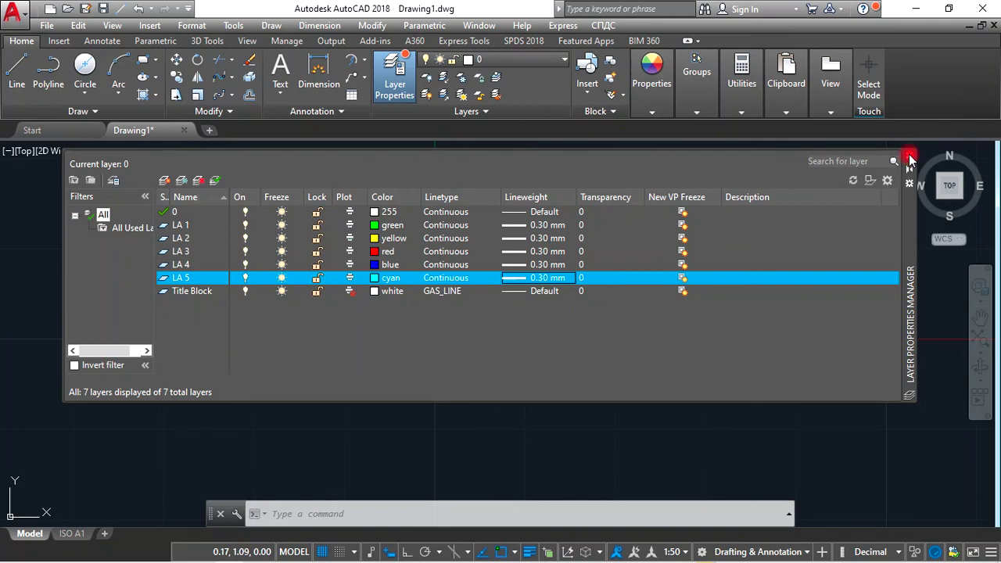